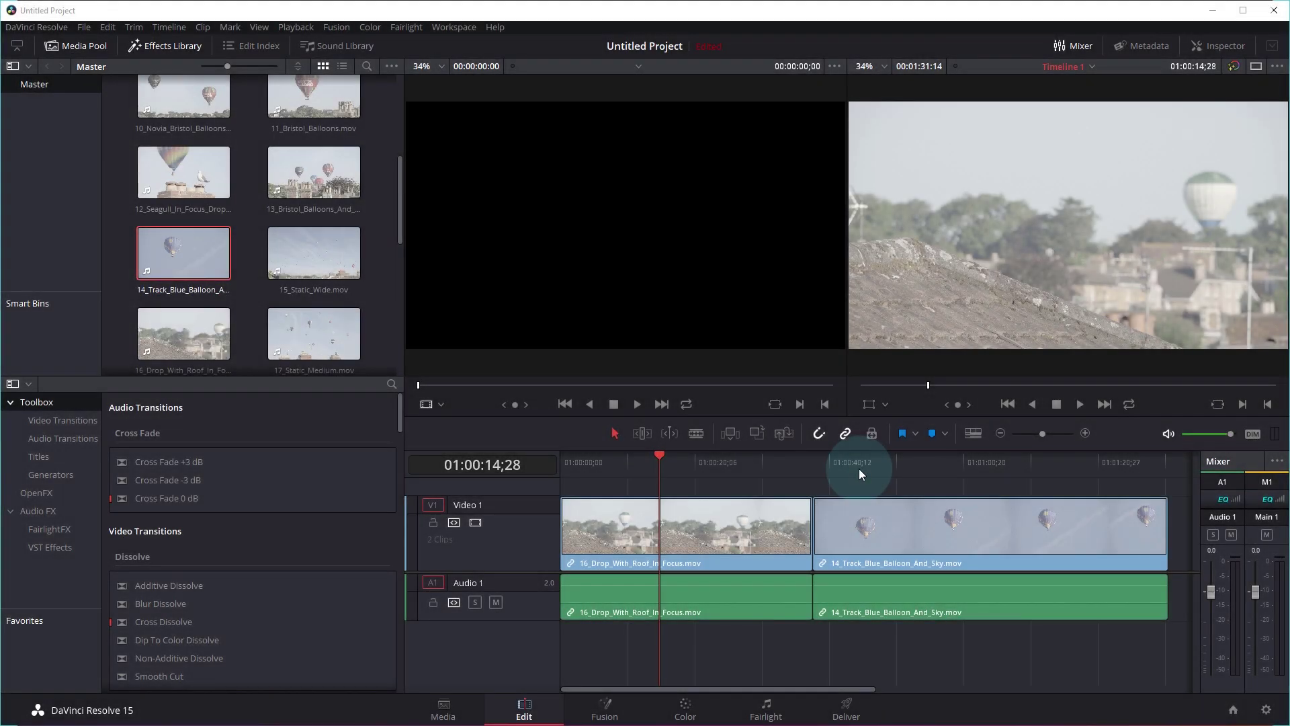
- Scrub through the Edit page timeline, then play it back briefly and stop
mouse_move(659, 458)
mouse_down()
mouse_move(733, 459)
mouse_move(671, 465)
mouse_up()
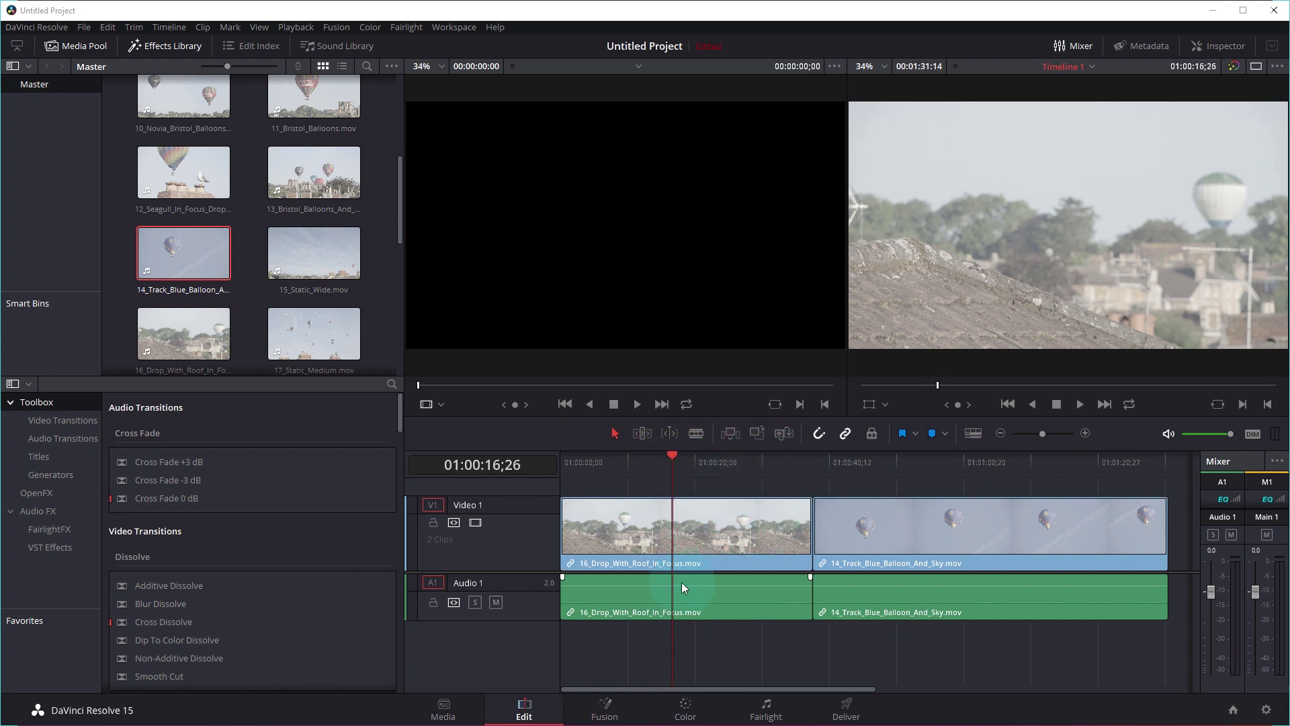
key(space)
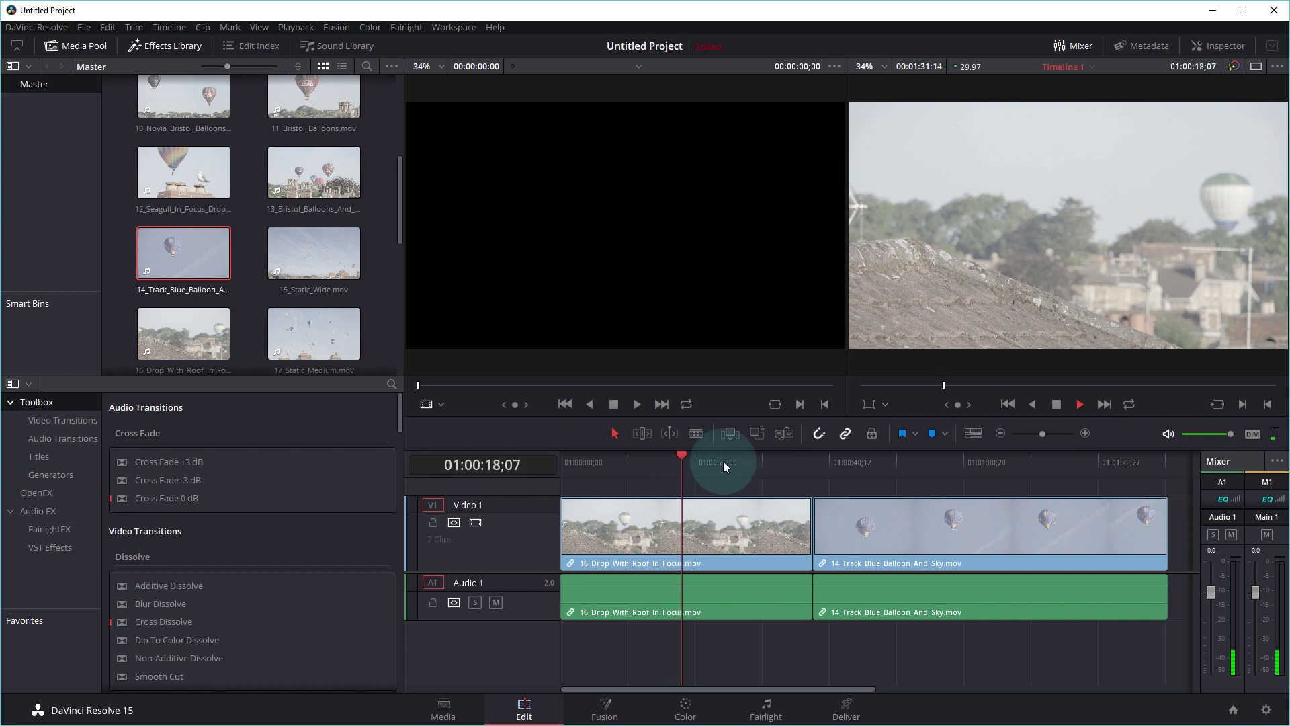
key(space)
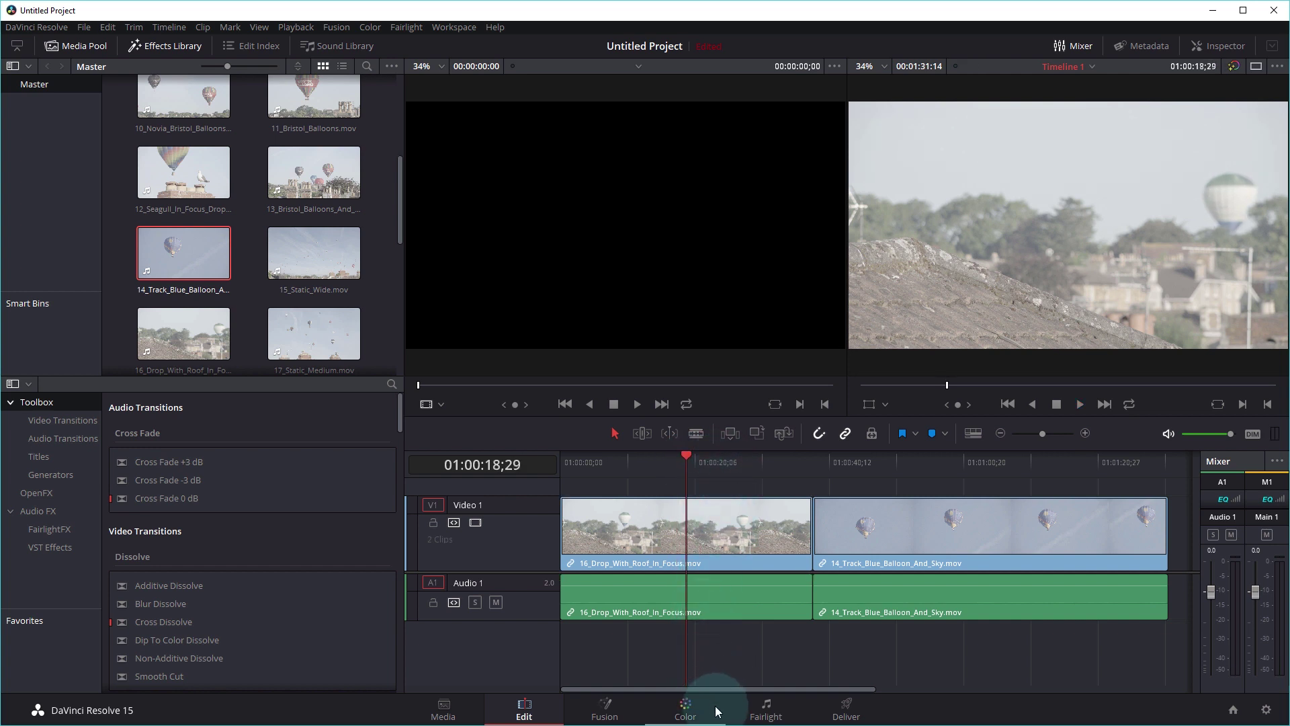
- On the Fairlight page, add a new stereo Audio 2 track below Audio 1
click(767, 711)
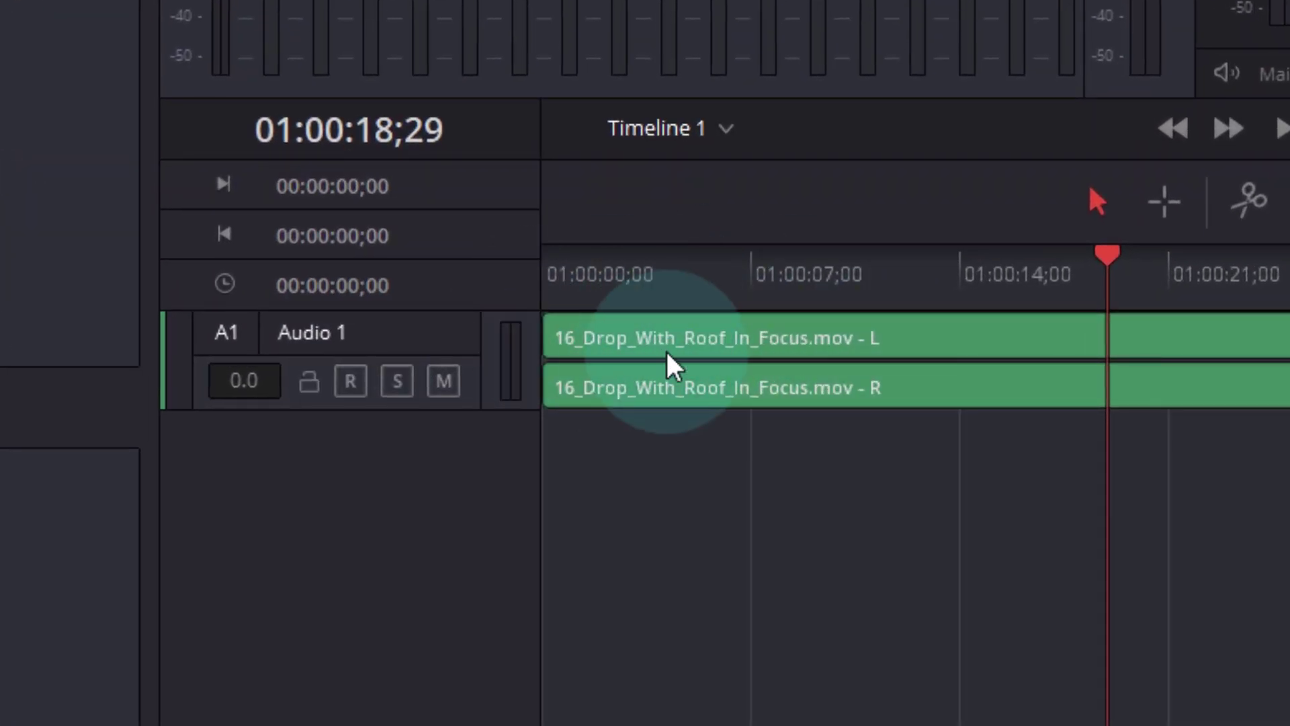
right_click(393, 482)
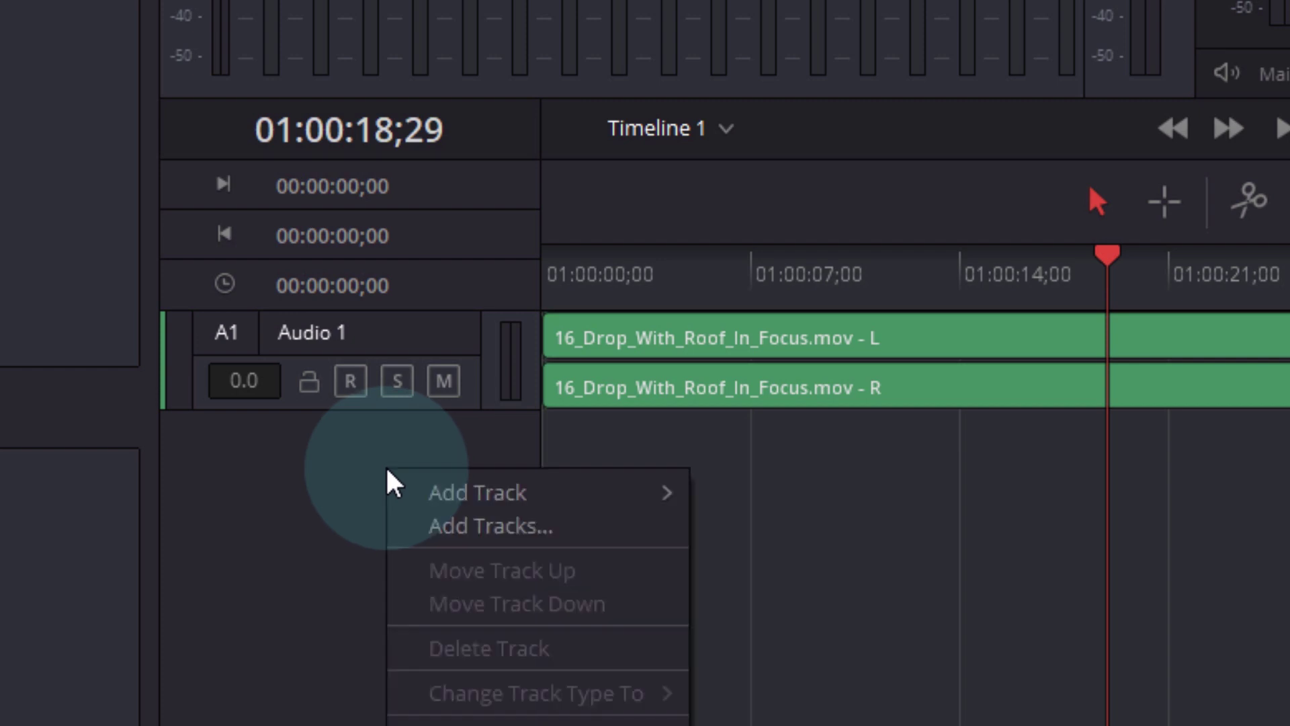
click(531, 497)
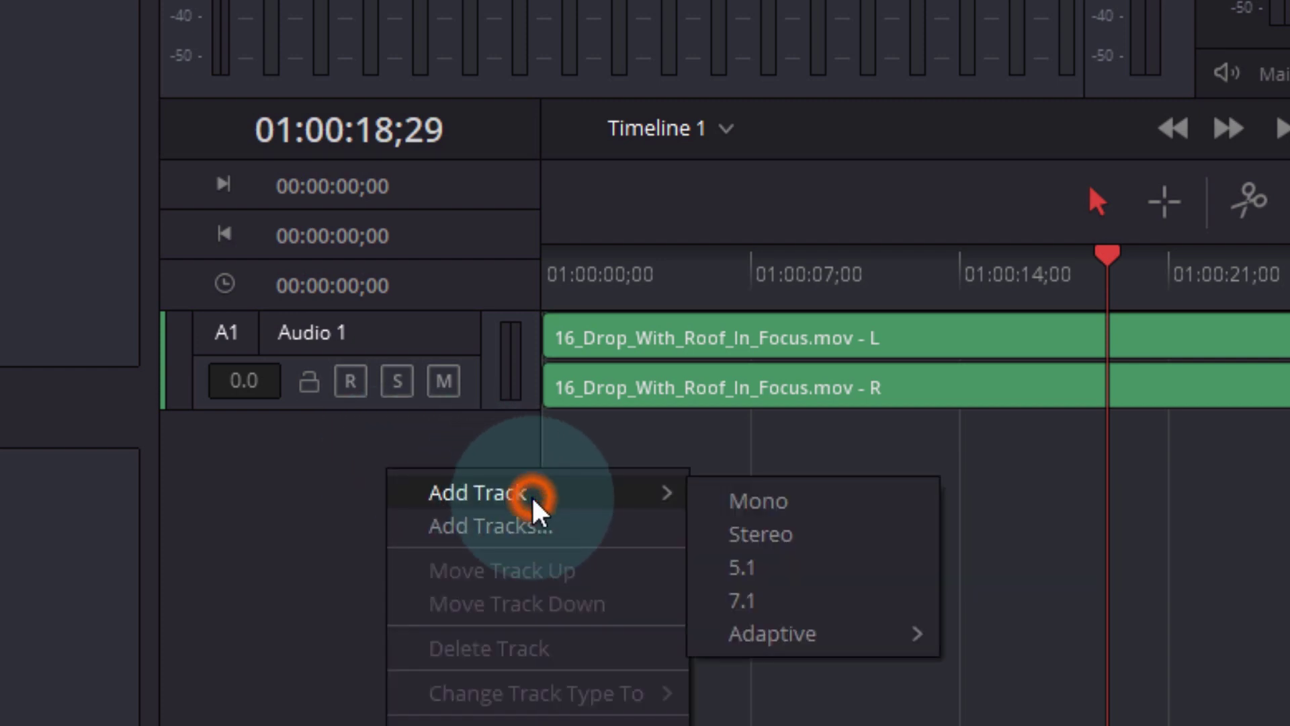
click(795, 542)
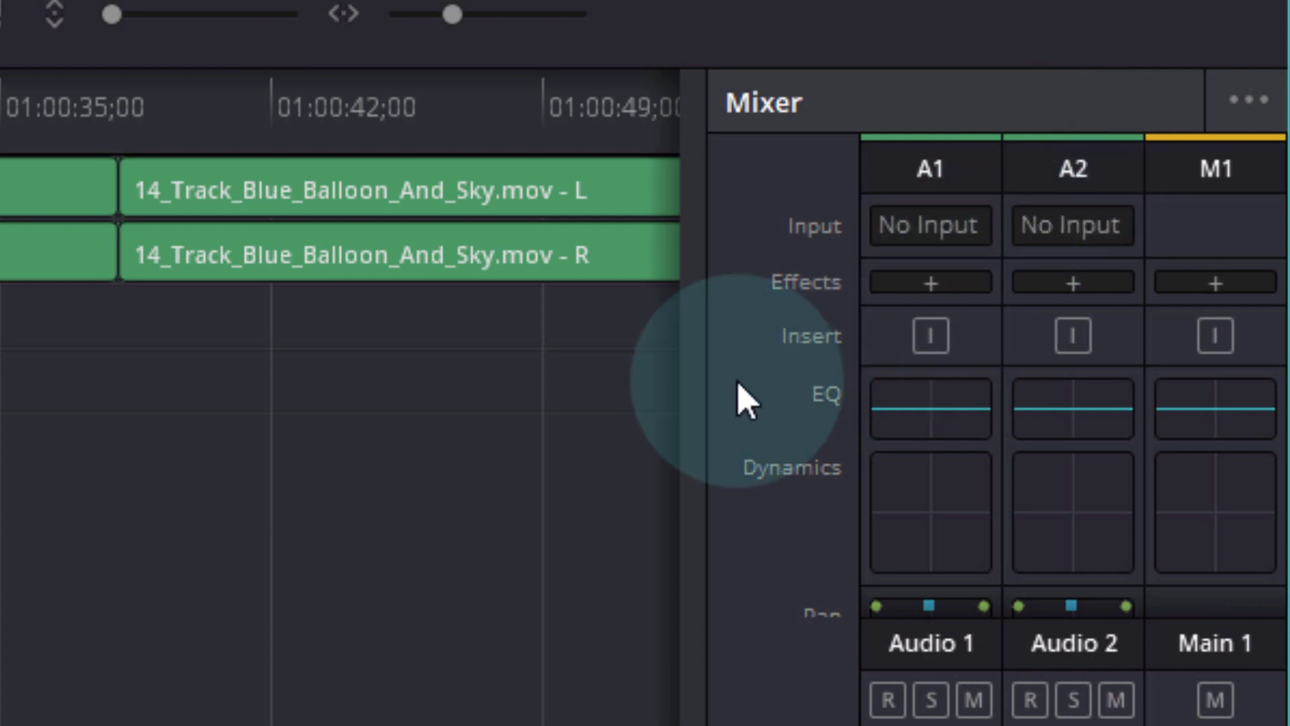
drag(703, 446, 576, 452)
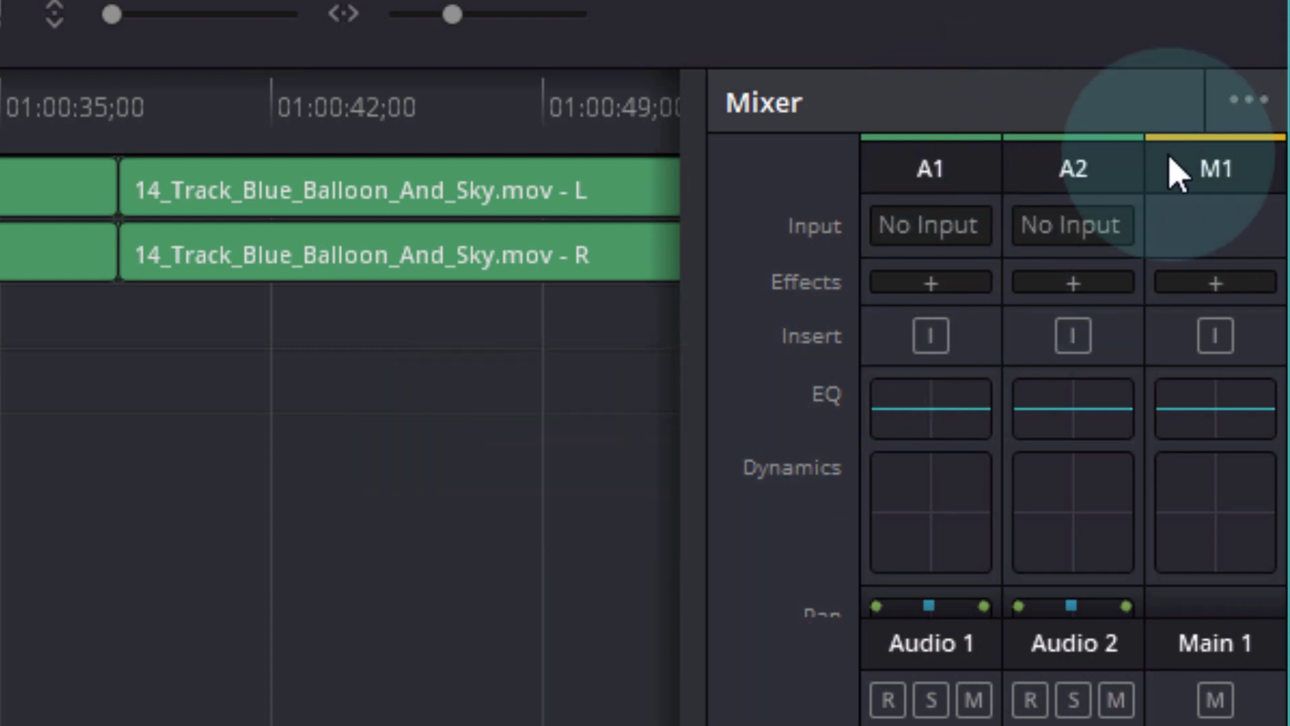
drag(709, 365, 1270, 403)
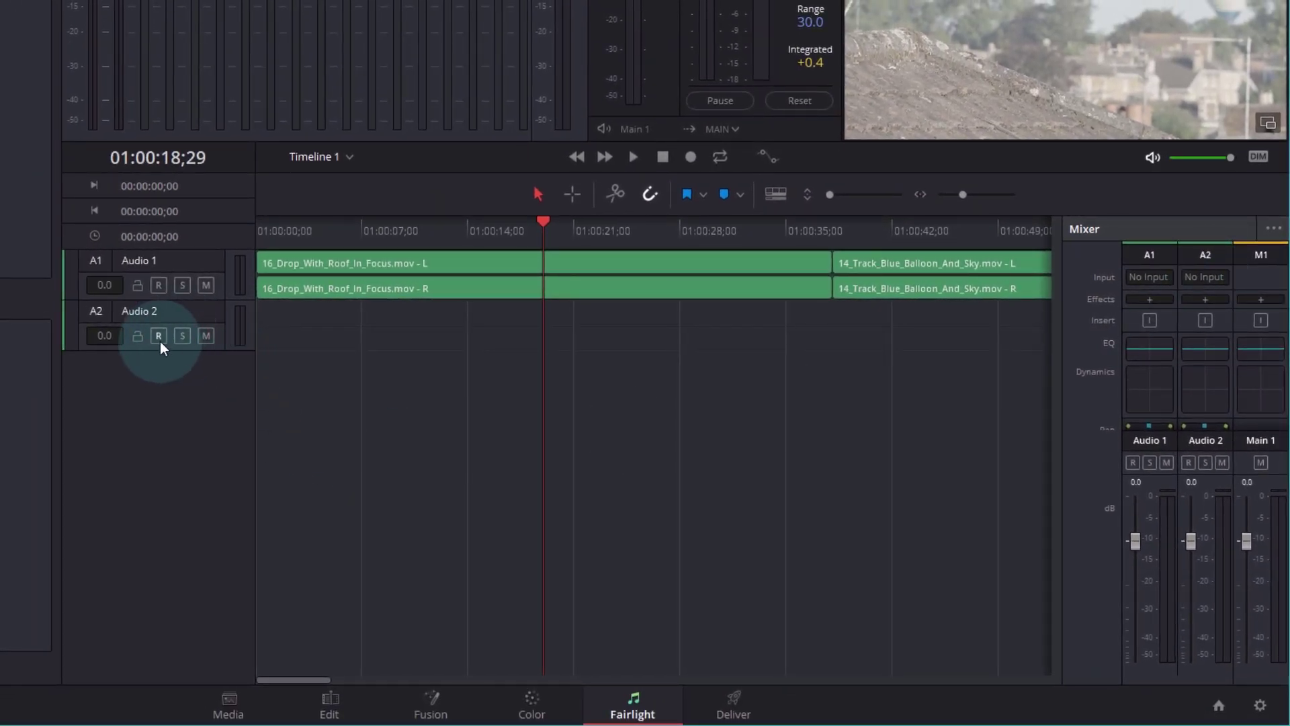
- Open the Patch Input/Output window from Audio 2's Input menu in the Mixer
click(160, 339)
click(159, 337)
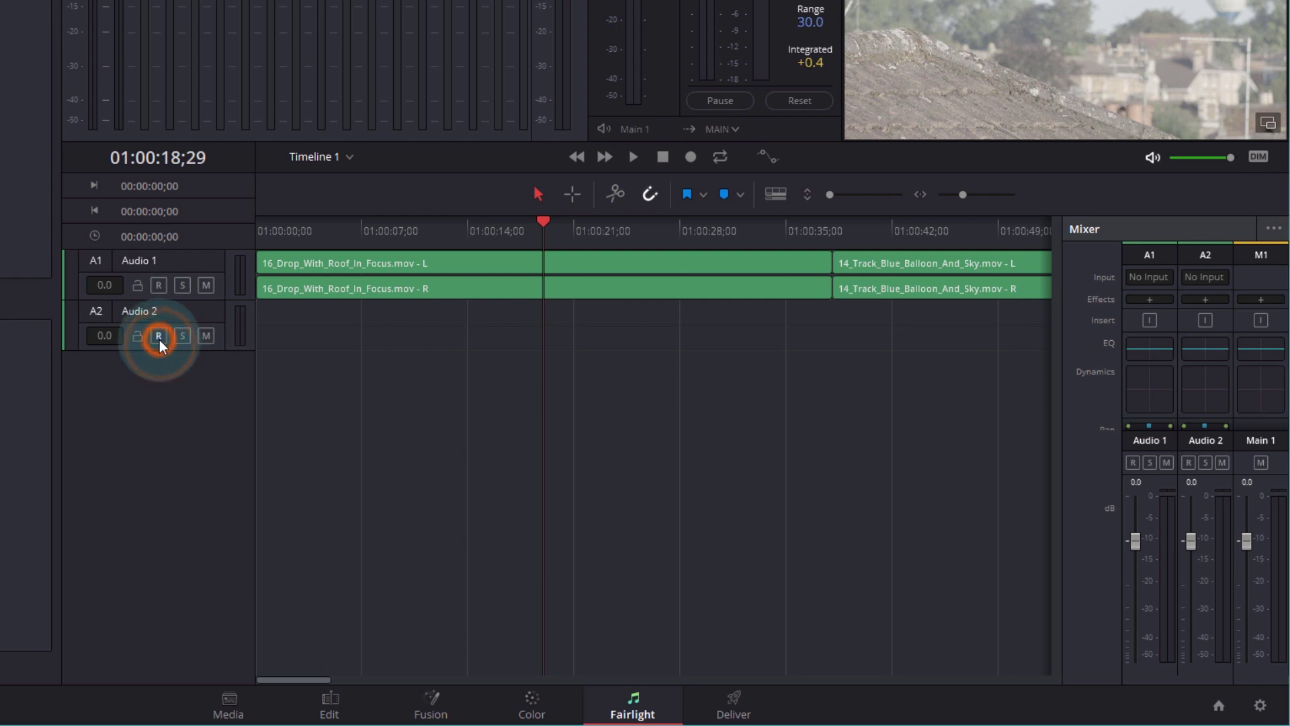
click(1205, 278)
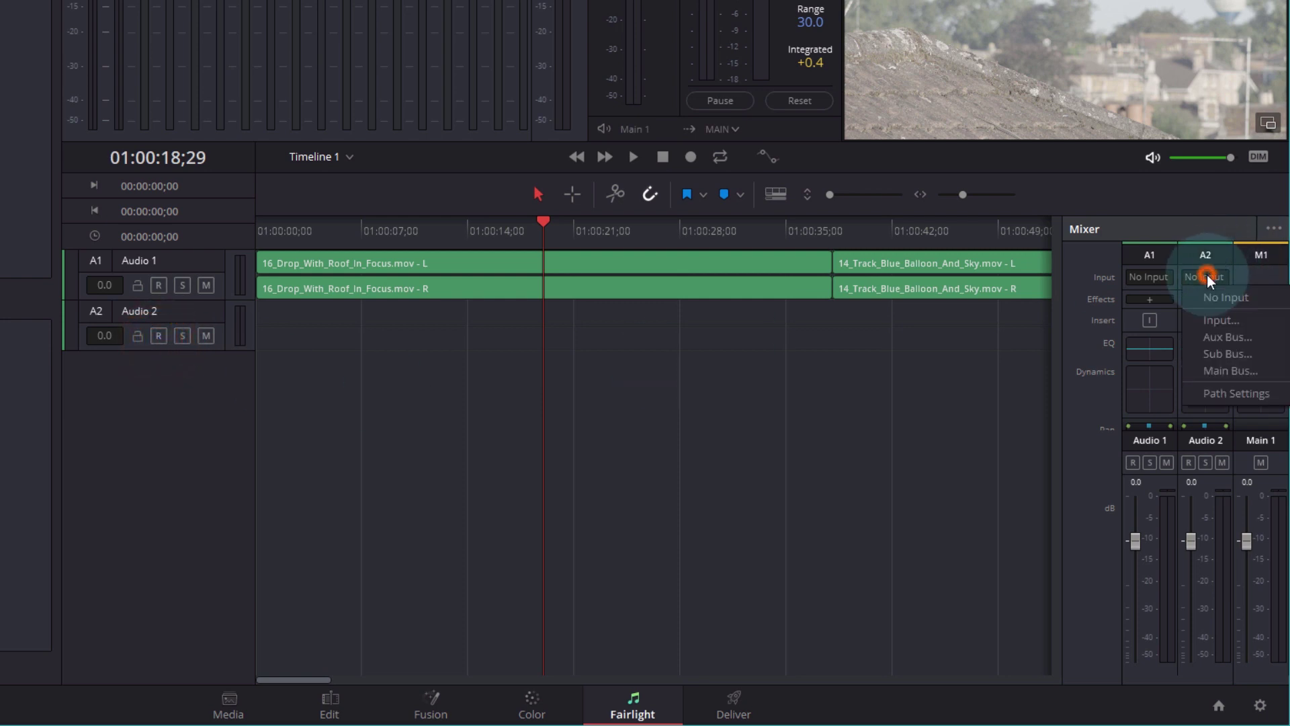
click(1235, 324)
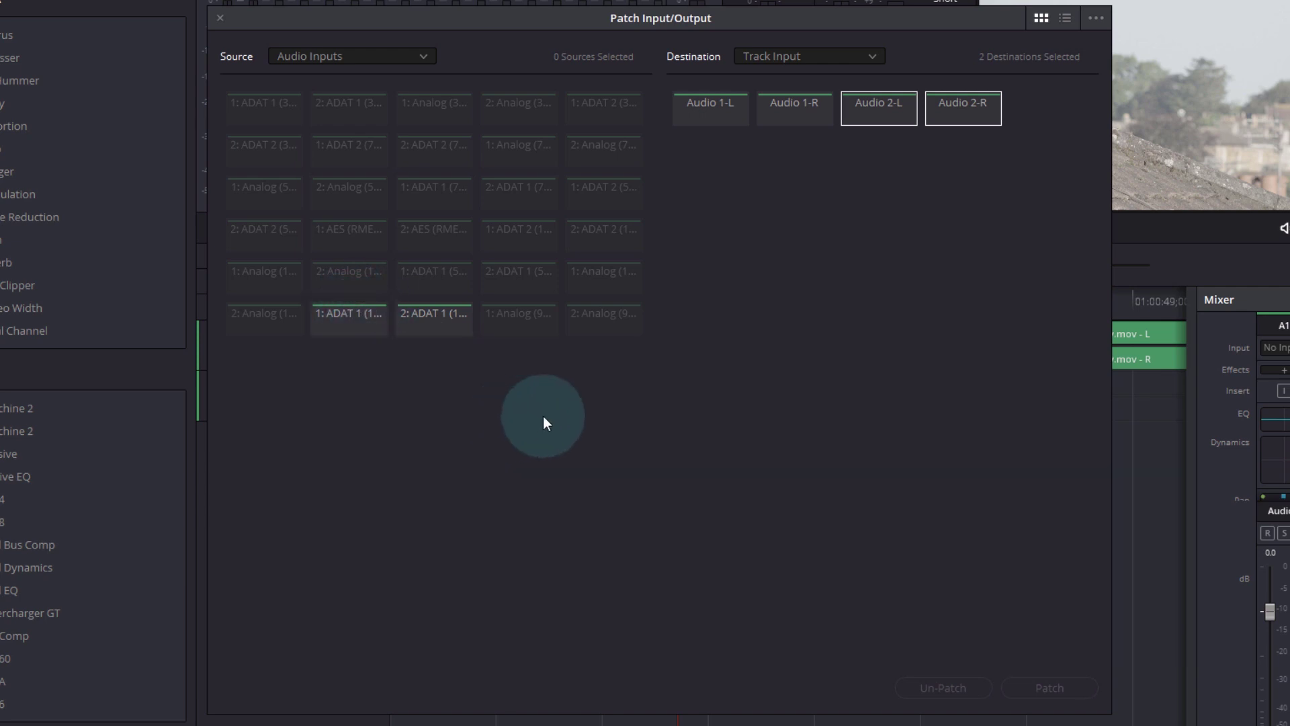
- Patch the 1: ADAT 1 source to both Audio 2-L and Audio 2-R track inputs
click(820, 179)
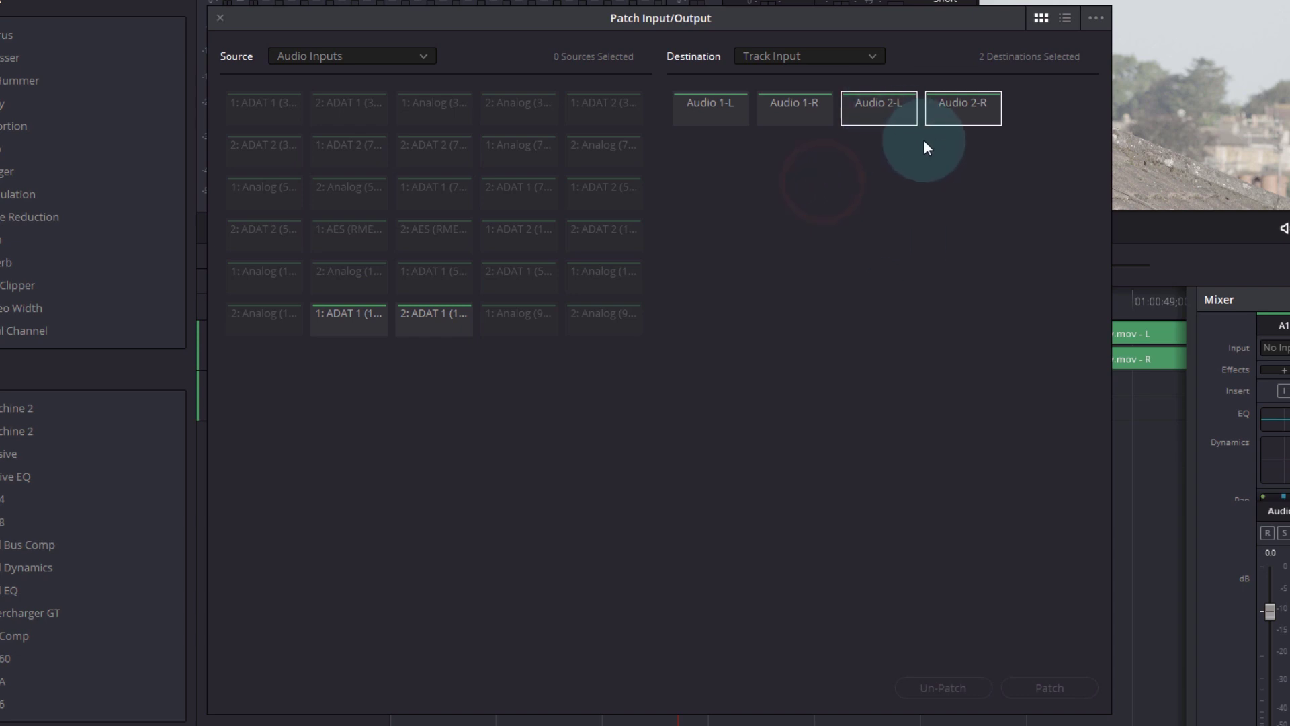
click(907, 116)
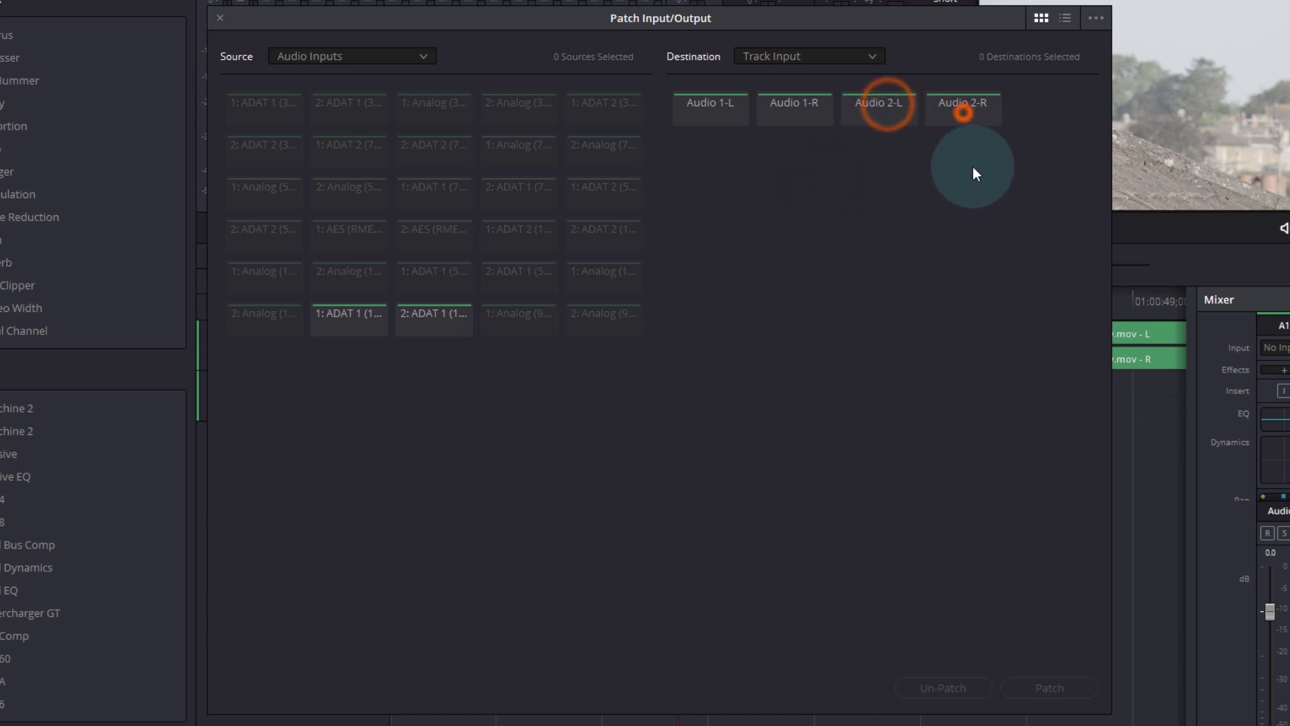
click(958, 115)
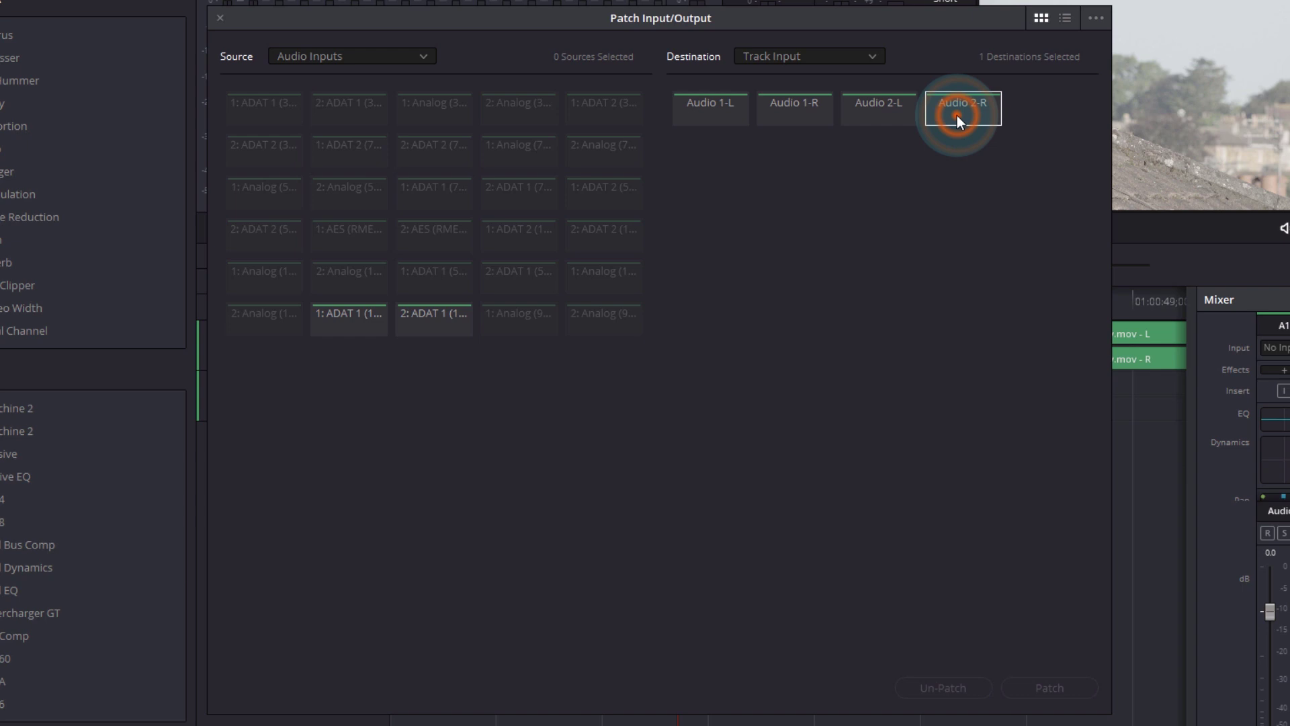
drag(865, 166, 1001, 108)
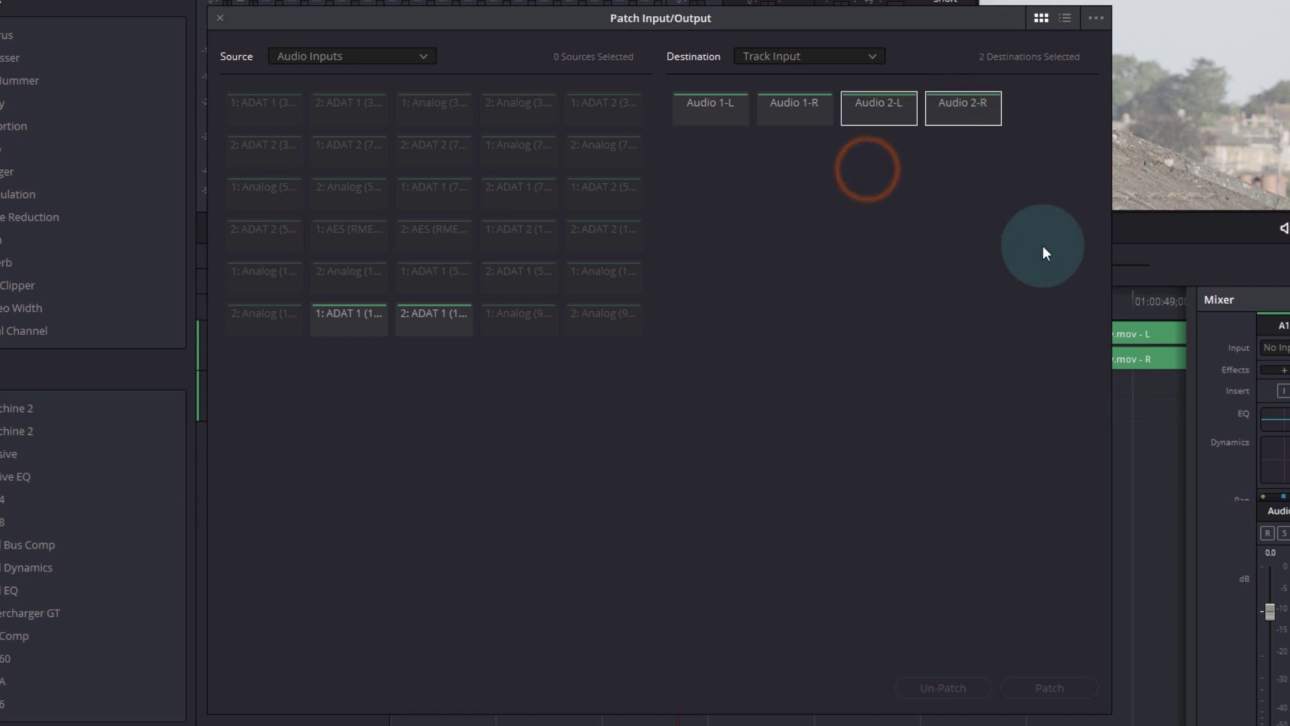
click(897, 104)
click(967, 106)
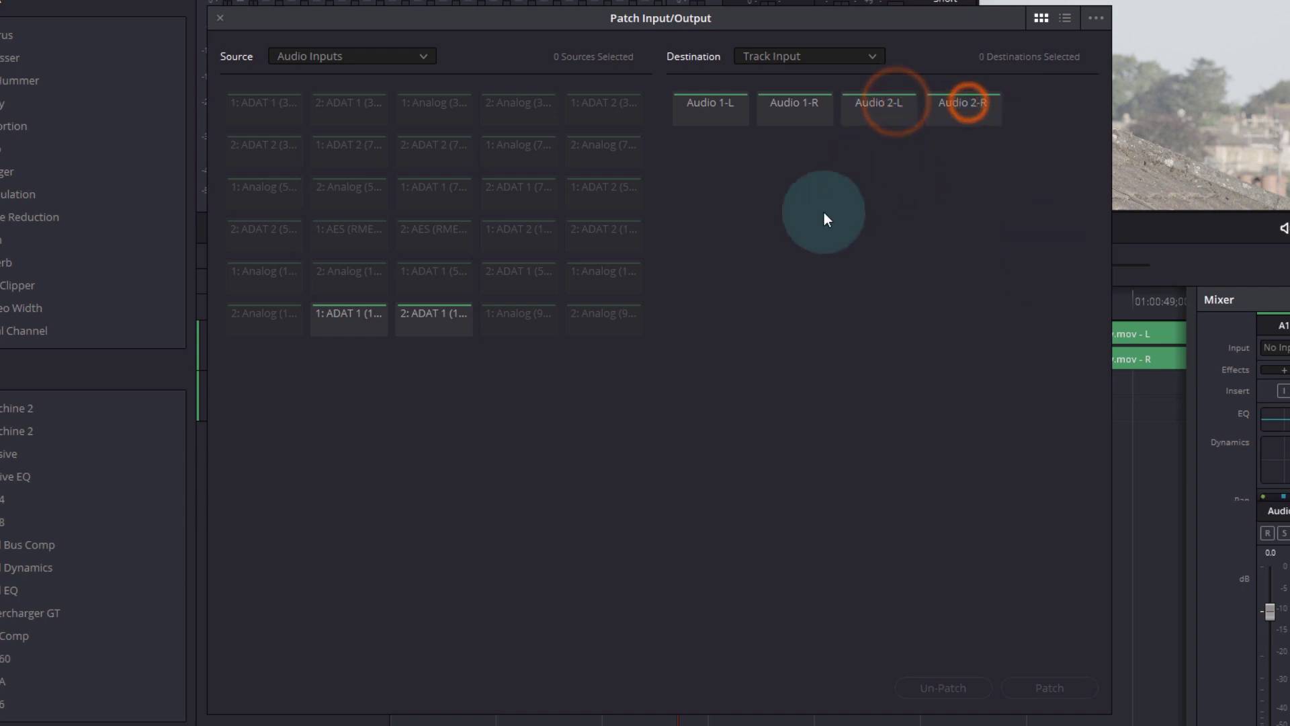
click(352, 320)
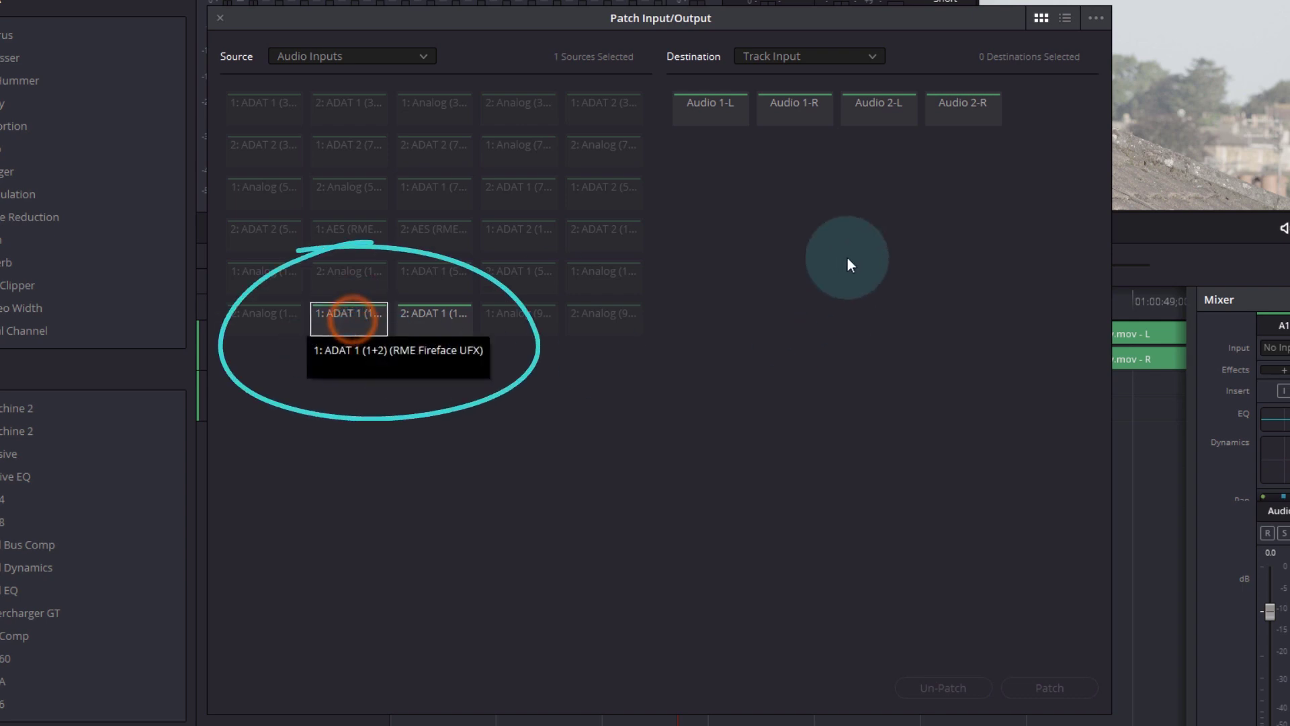
drag(887, 156, 992, 114)
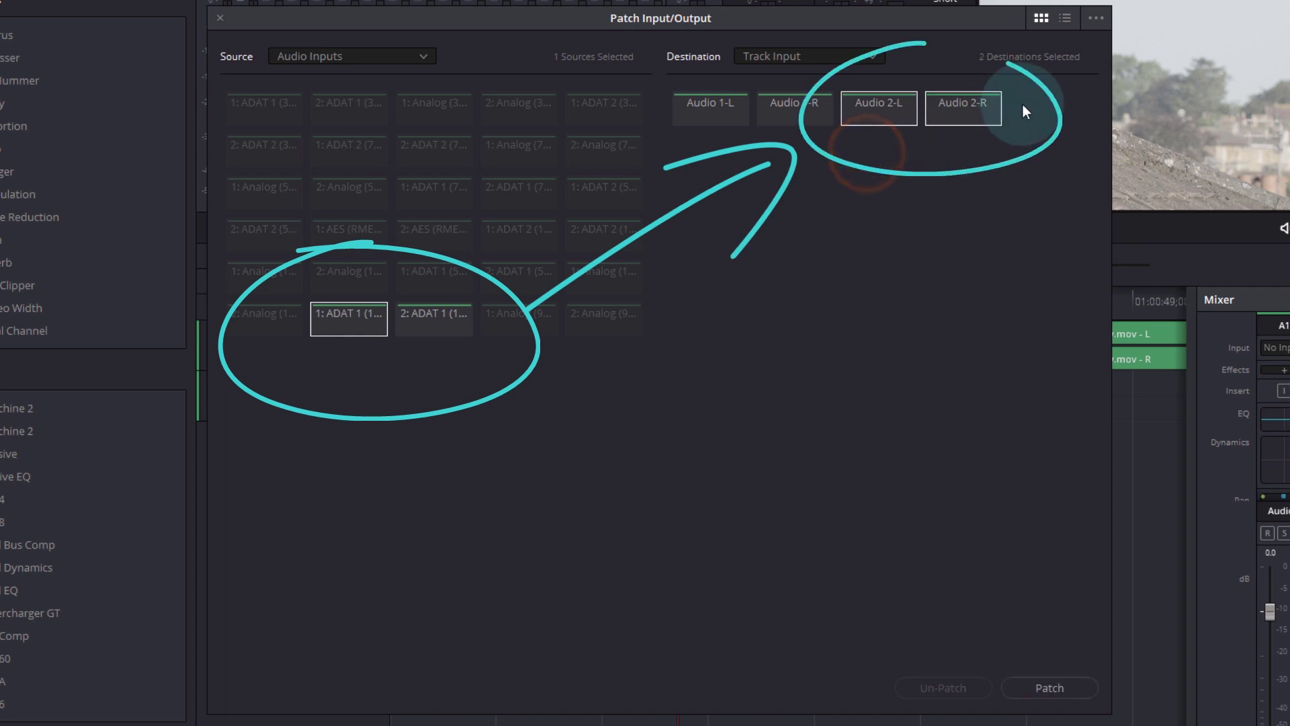
click(1051, 684)
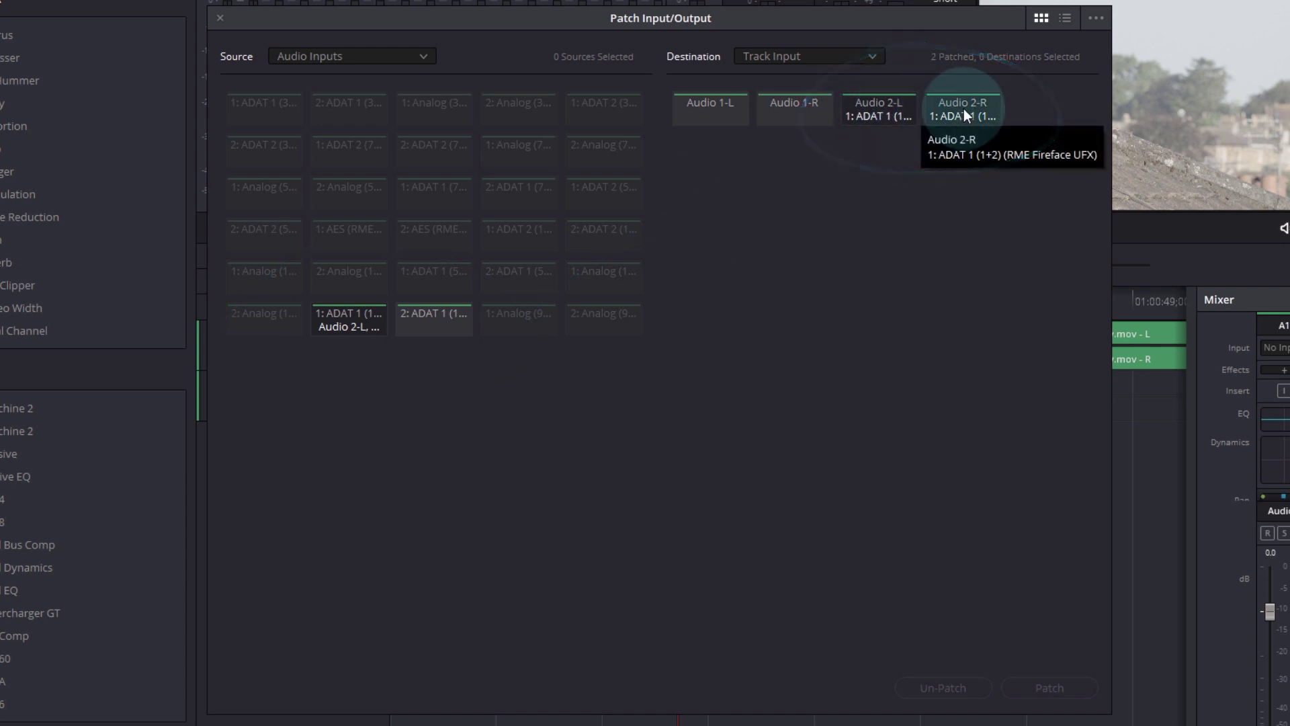
- Close the patching window, arm Audio 2 to check its live input level, then disarm it
click(220, 18)
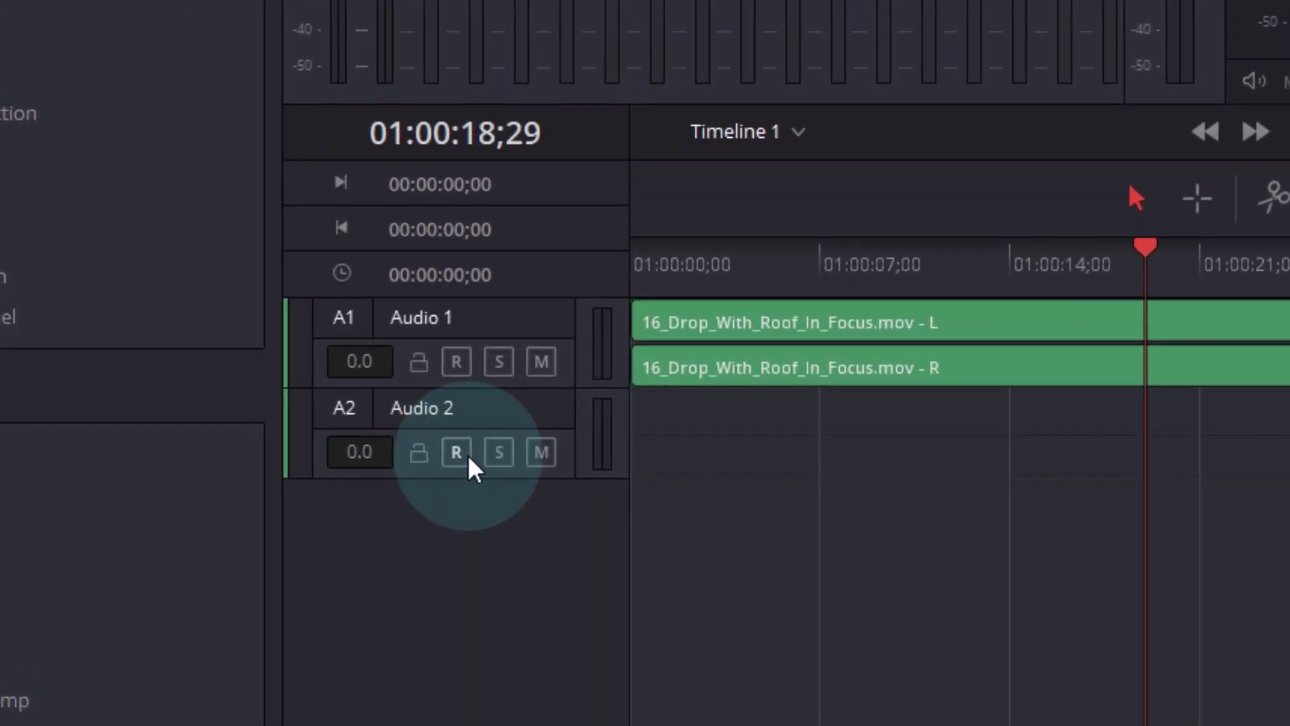
click(463, 457)
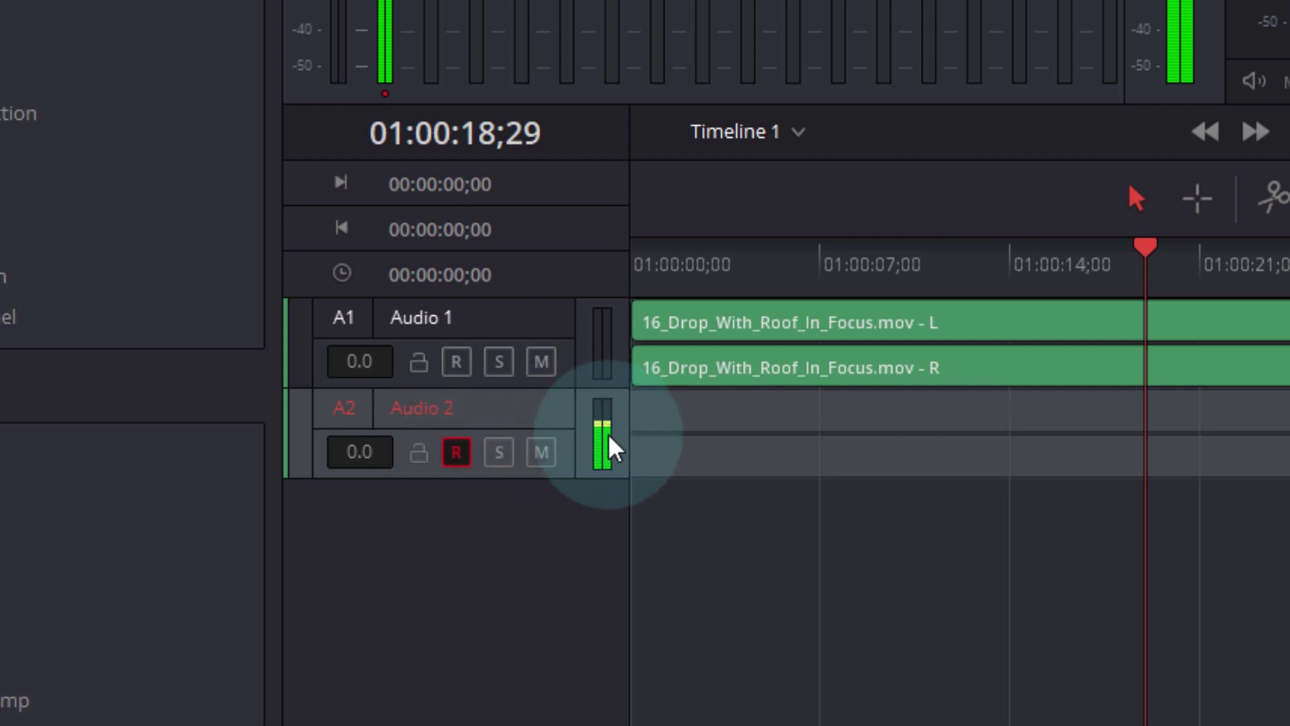
click(468, 450)
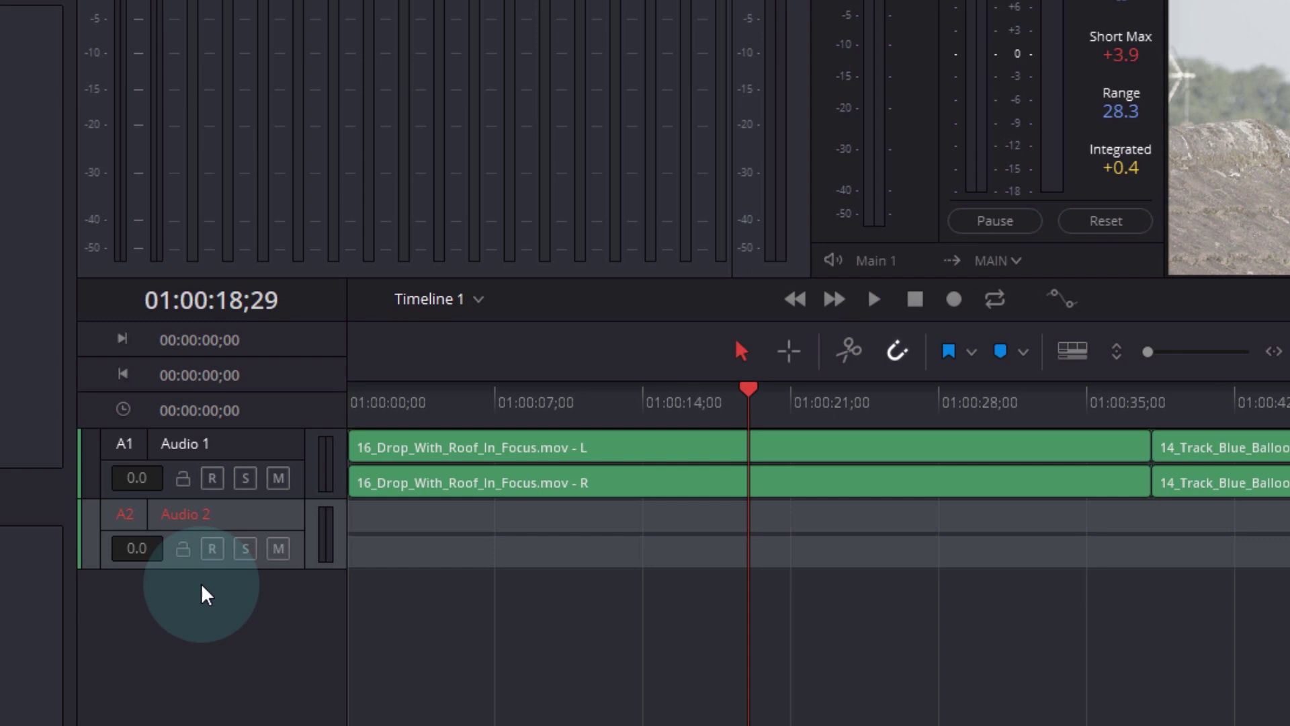
- Record a short stereo clip onto the armed Audio 2 track, then disarm it
click(211, 548)
click(954, 299)
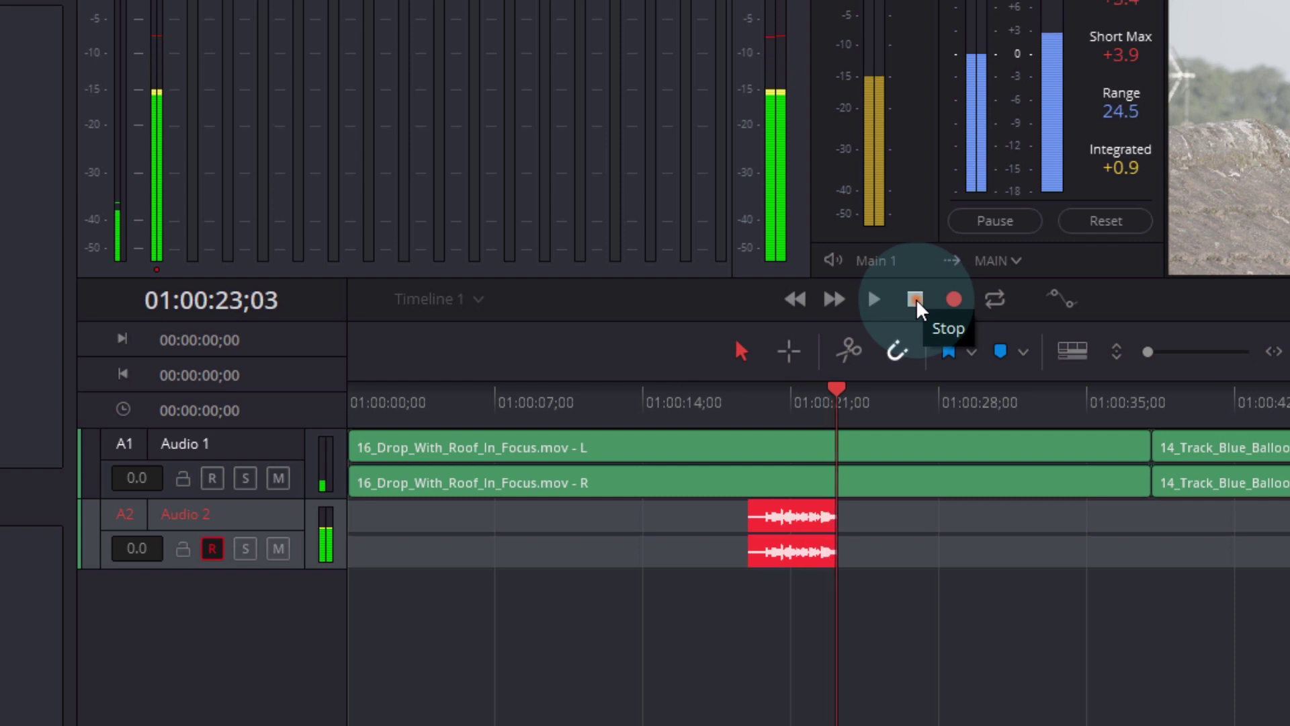
click(916, 299)
click(211, 548)
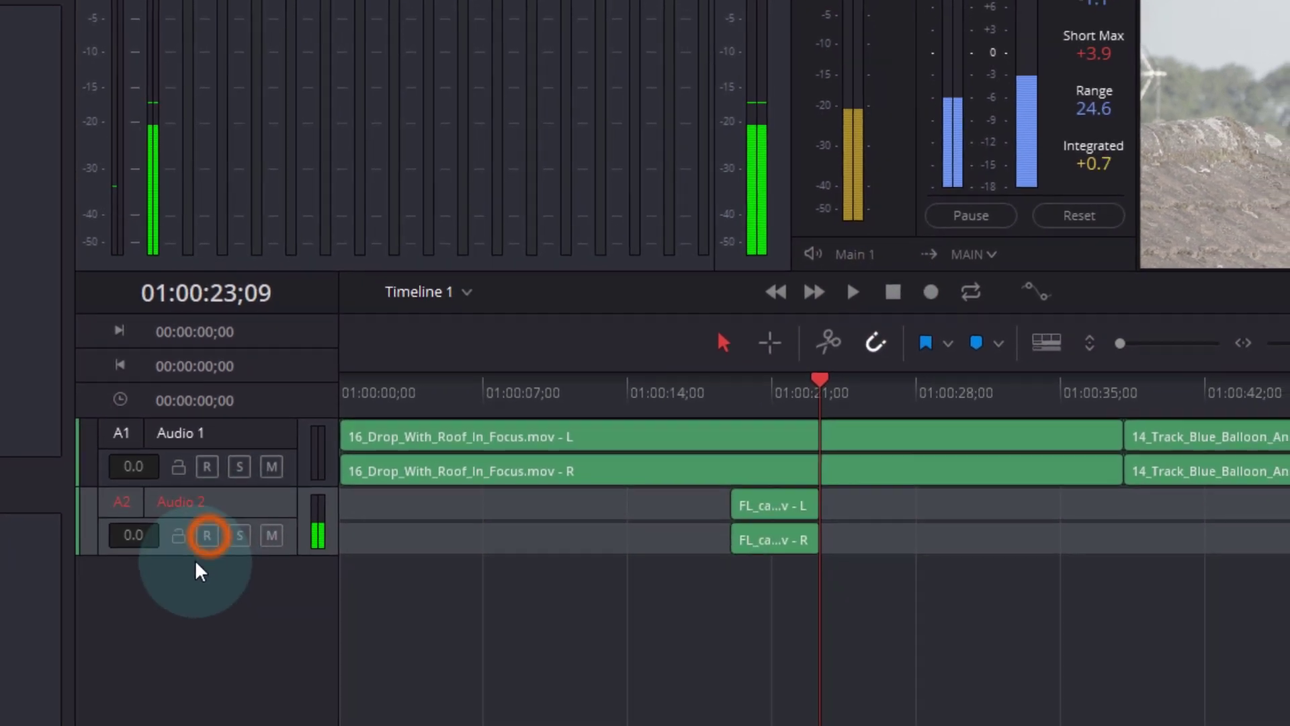
- Make the Audio 2 track much taller to show the recorded waveforms
drag(192, 556, 220, 712)
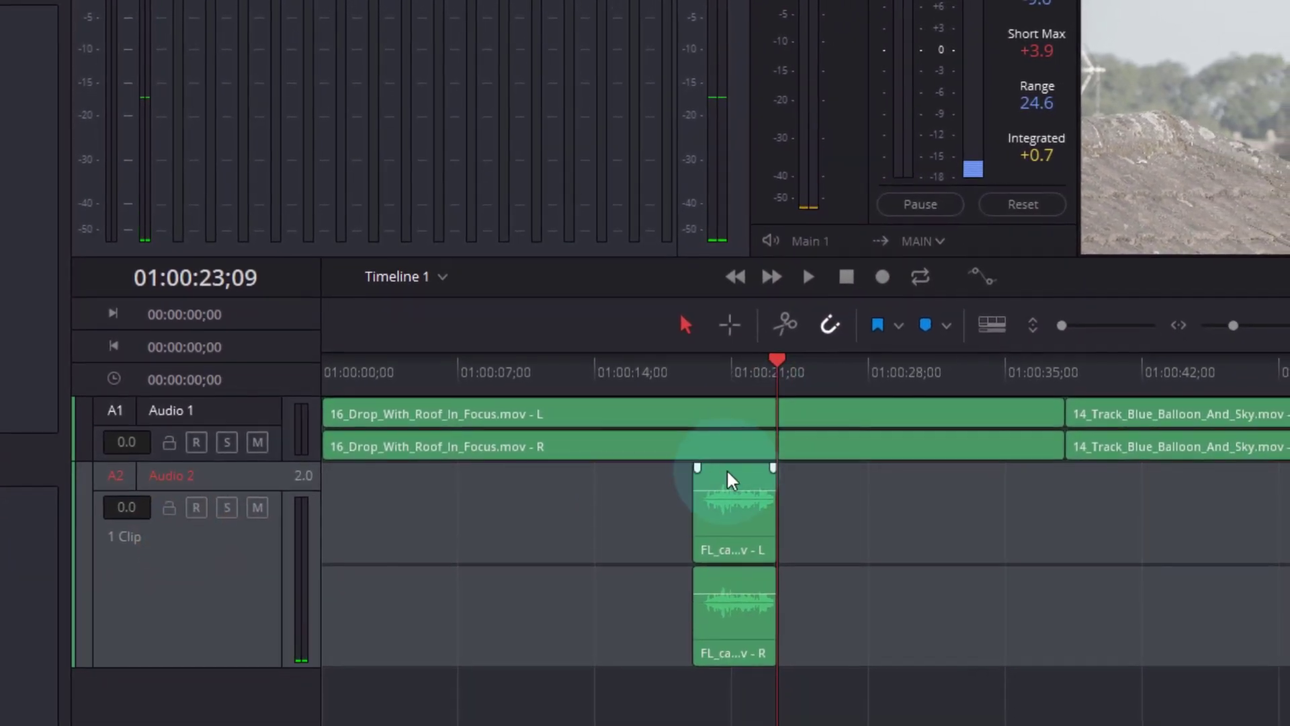
click(773, 476)
click(796, 555)
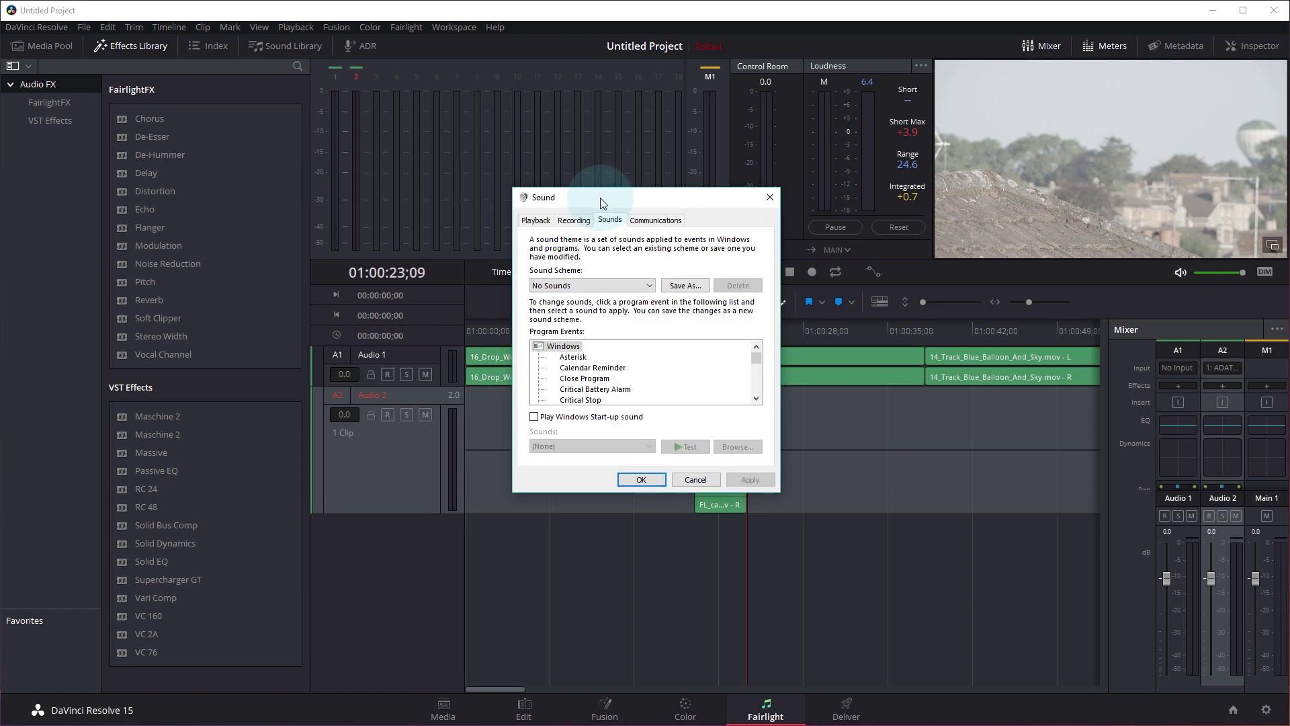
- View ADAT 1 (1+2)'s Advanced format (2 channel, 24 bit, 48000 Hz); open and cancel Fireface USB Settings
click(599, 200)
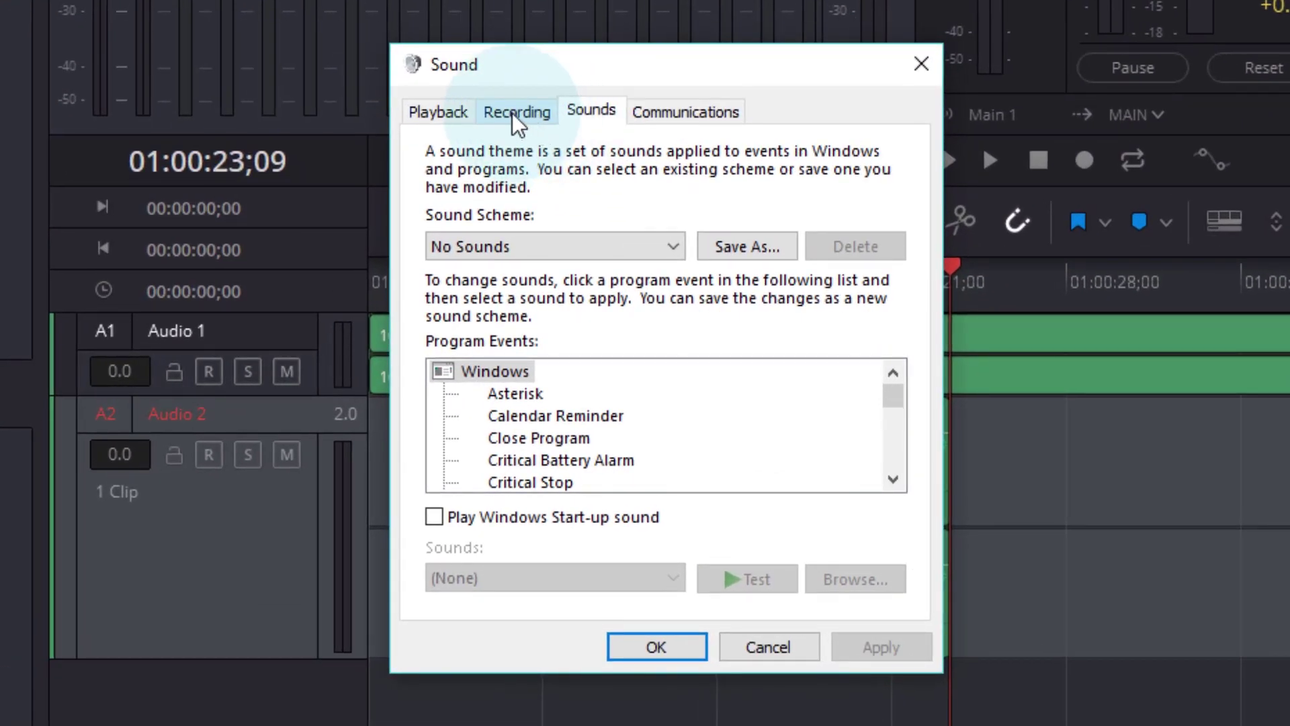
click(515, 112)
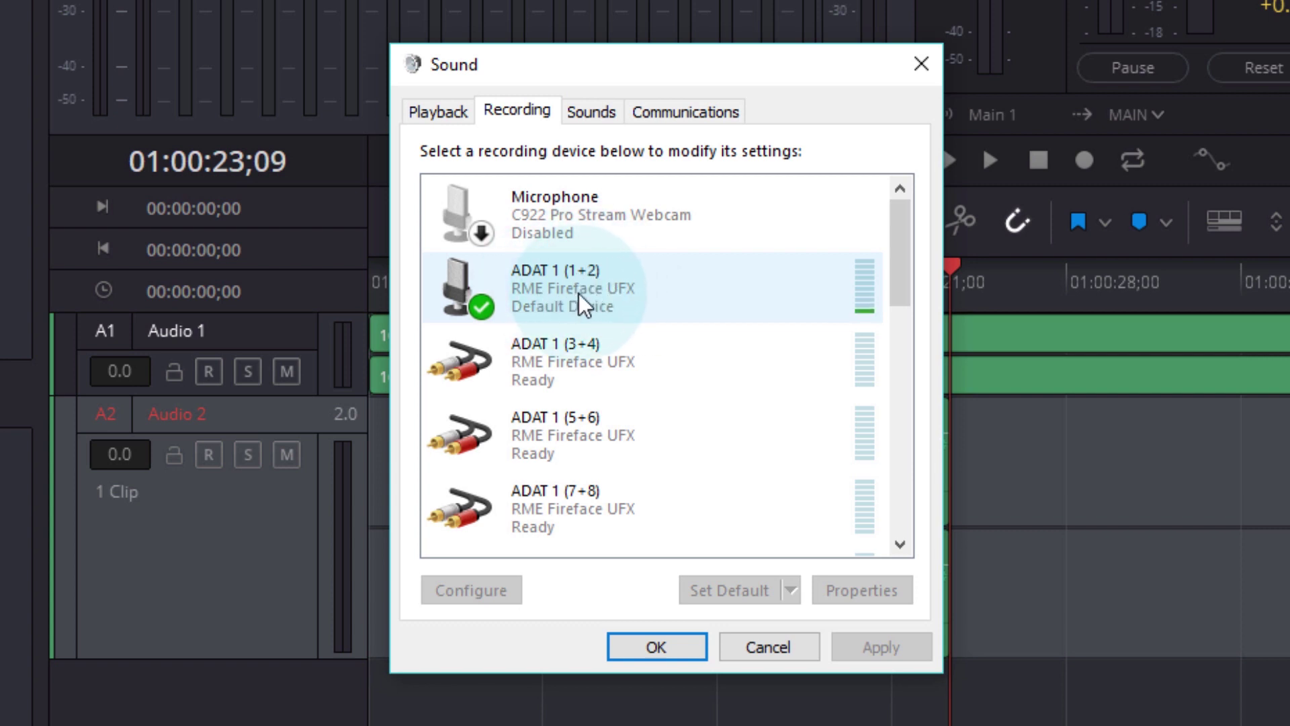
right_click(567, 276)
click(700, 436)
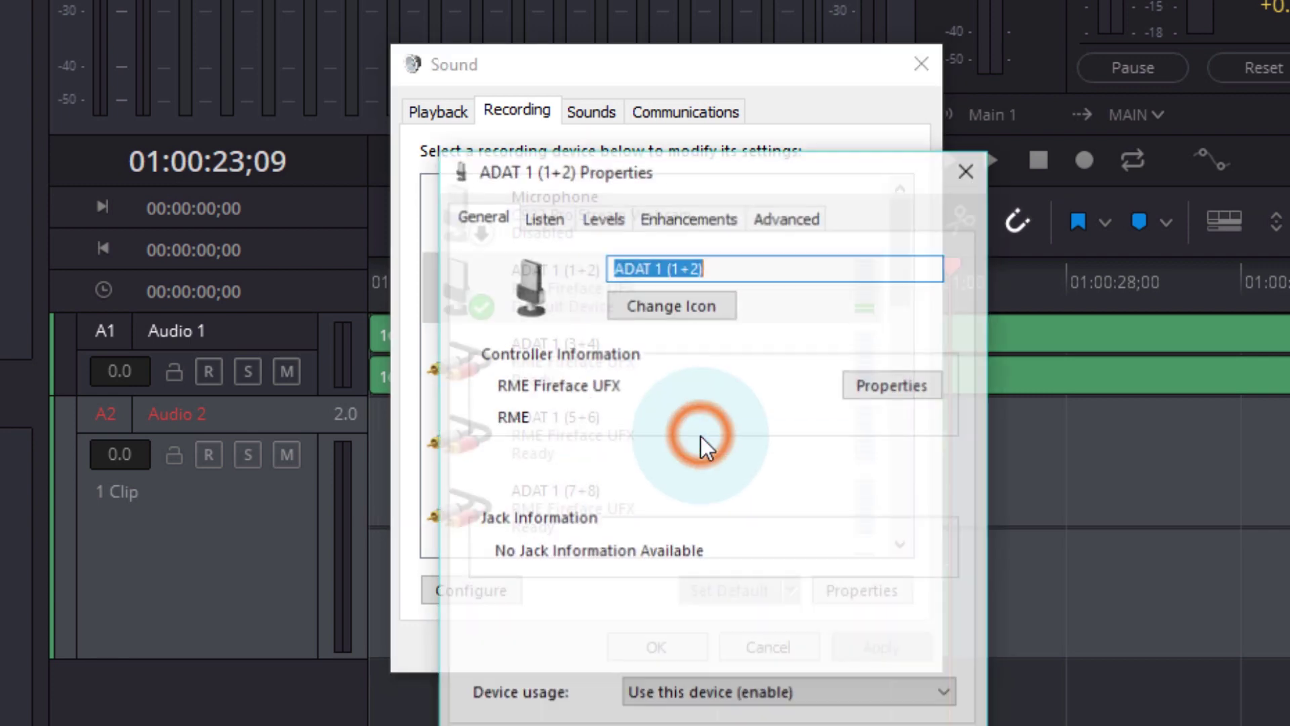
click(760, 226)
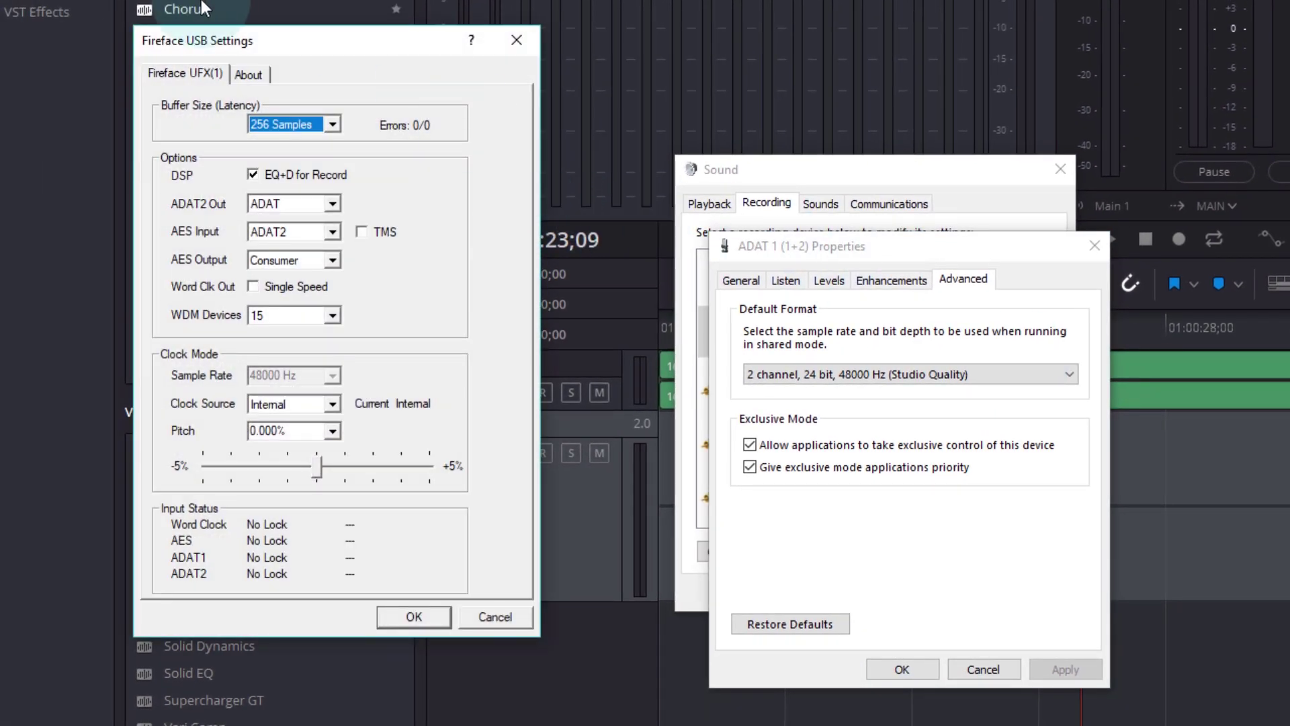
click(262, 30)
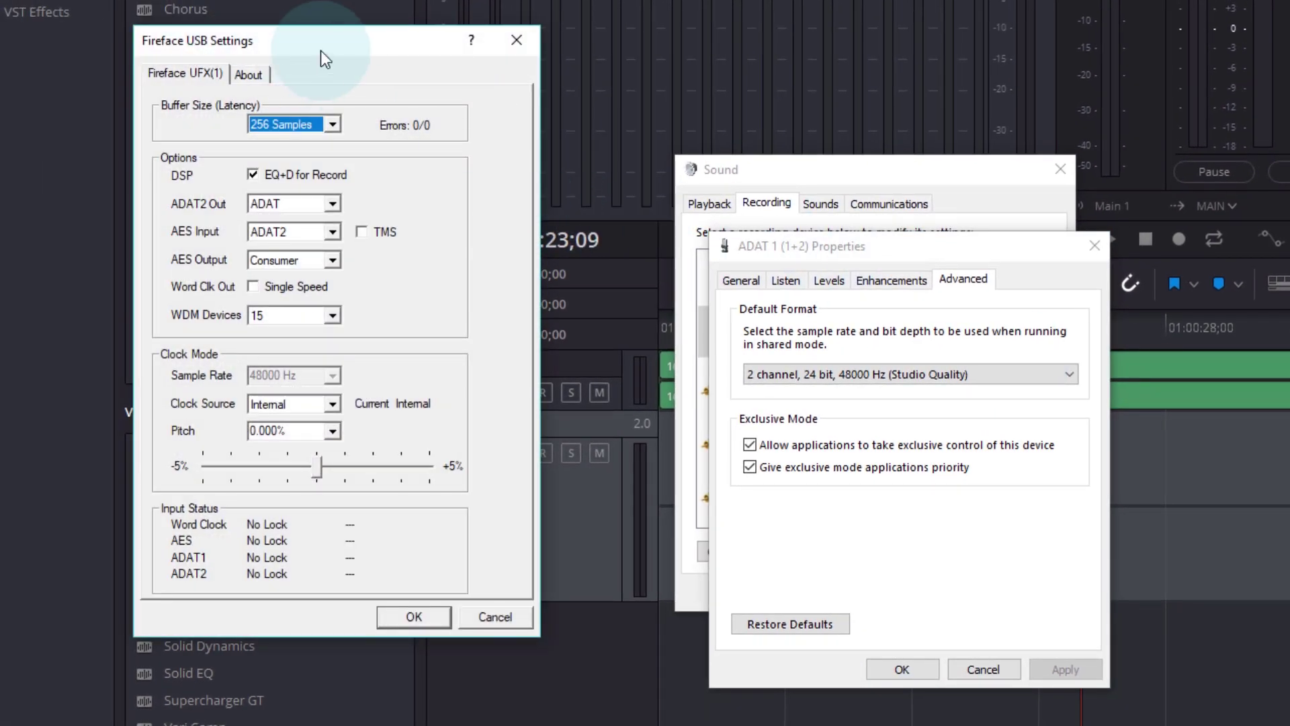
click(501, 617)
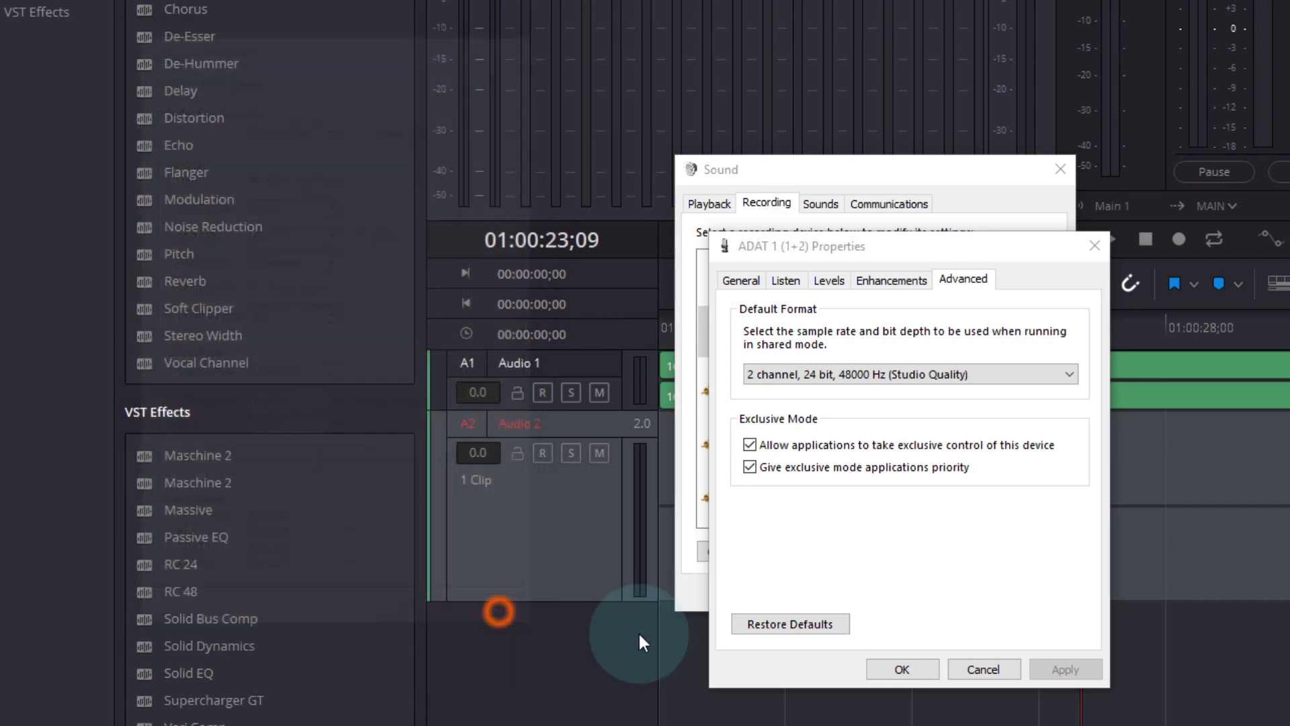
- Cancel the ADAT properties, inspect ADAT 1 (5+6) without changes, and close Sound settings
click(990, 668)
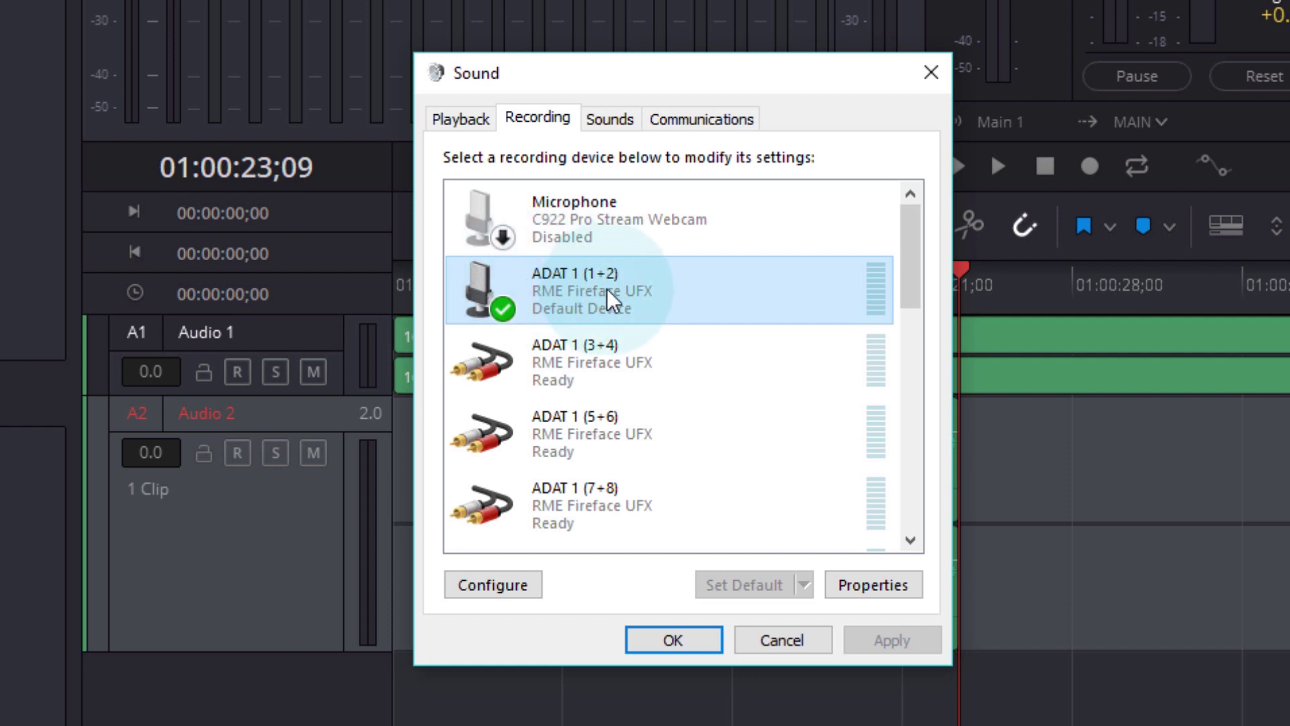
mouse_move(910, 223)
mouse_down()
mouse_move(878, 513)
mouse_move(884, 222)
mouse_up()
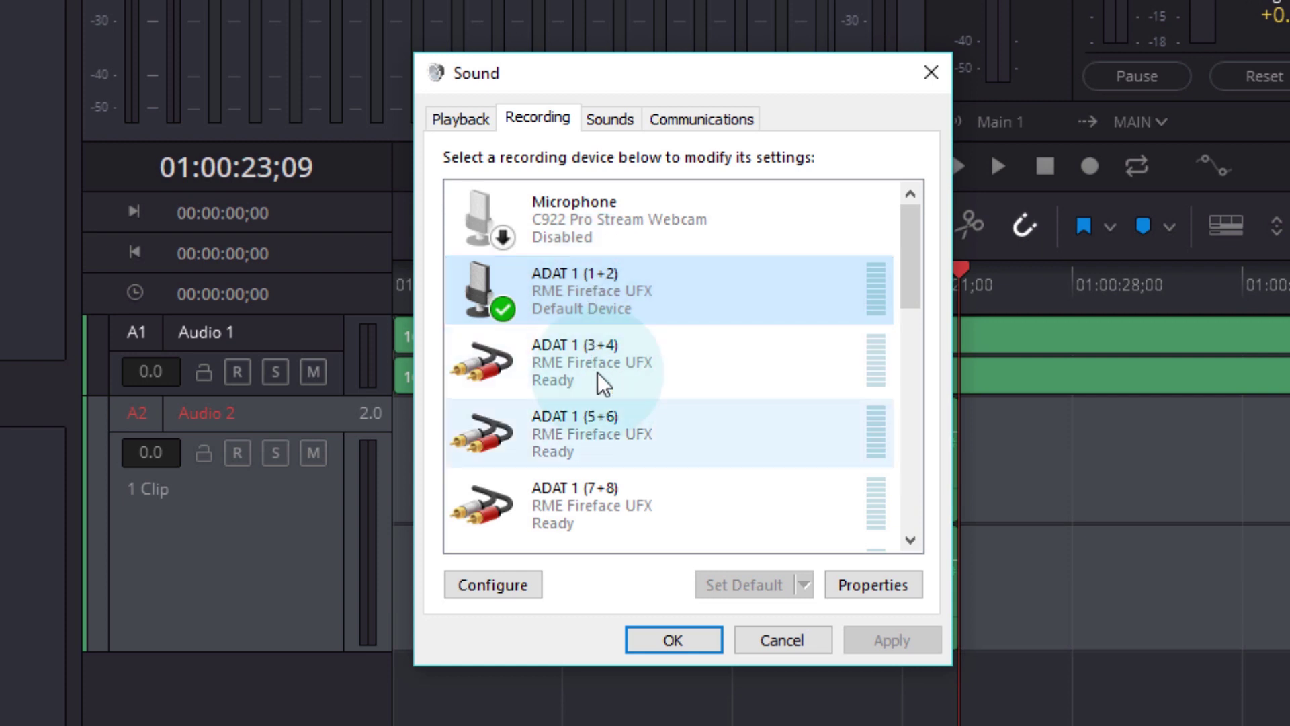
right_click(583, 434)
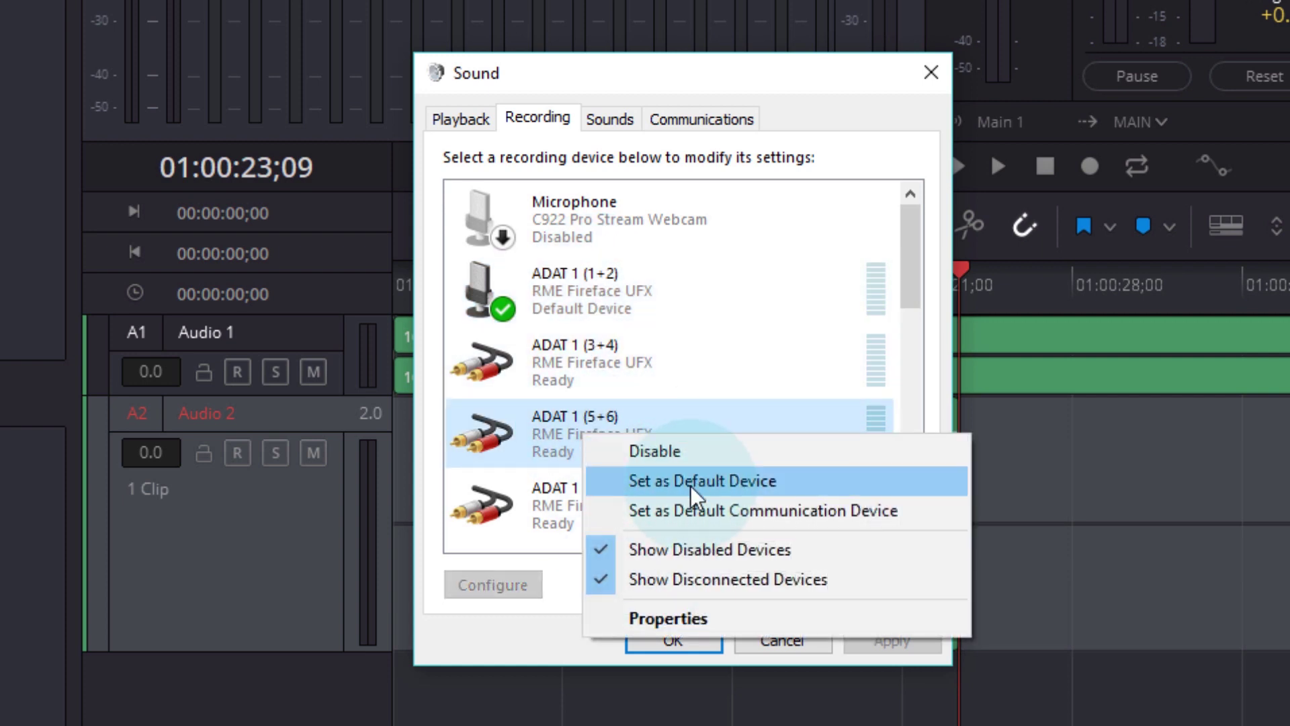
click(791, 90)
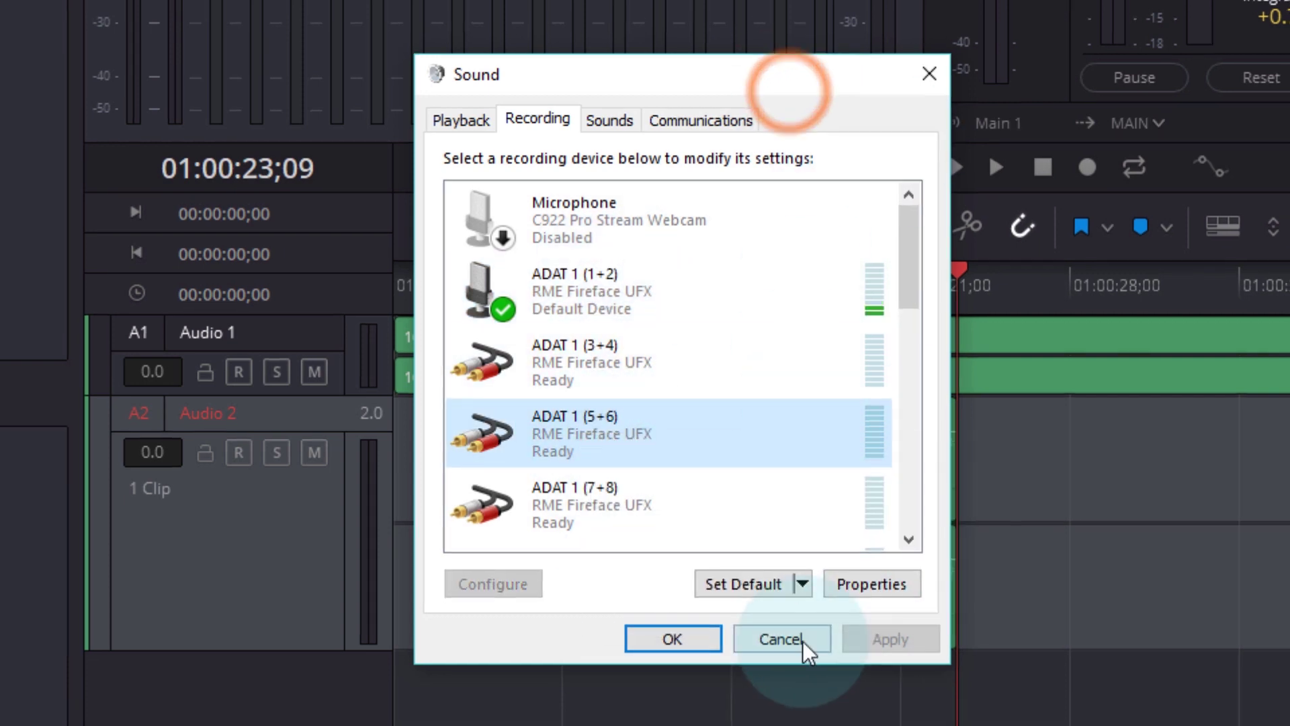
click(802, 639)
- Reopen Audio 2's Patch Input/Output window and move it right to confirm the ADAT 1 patch
click(1221, 370)
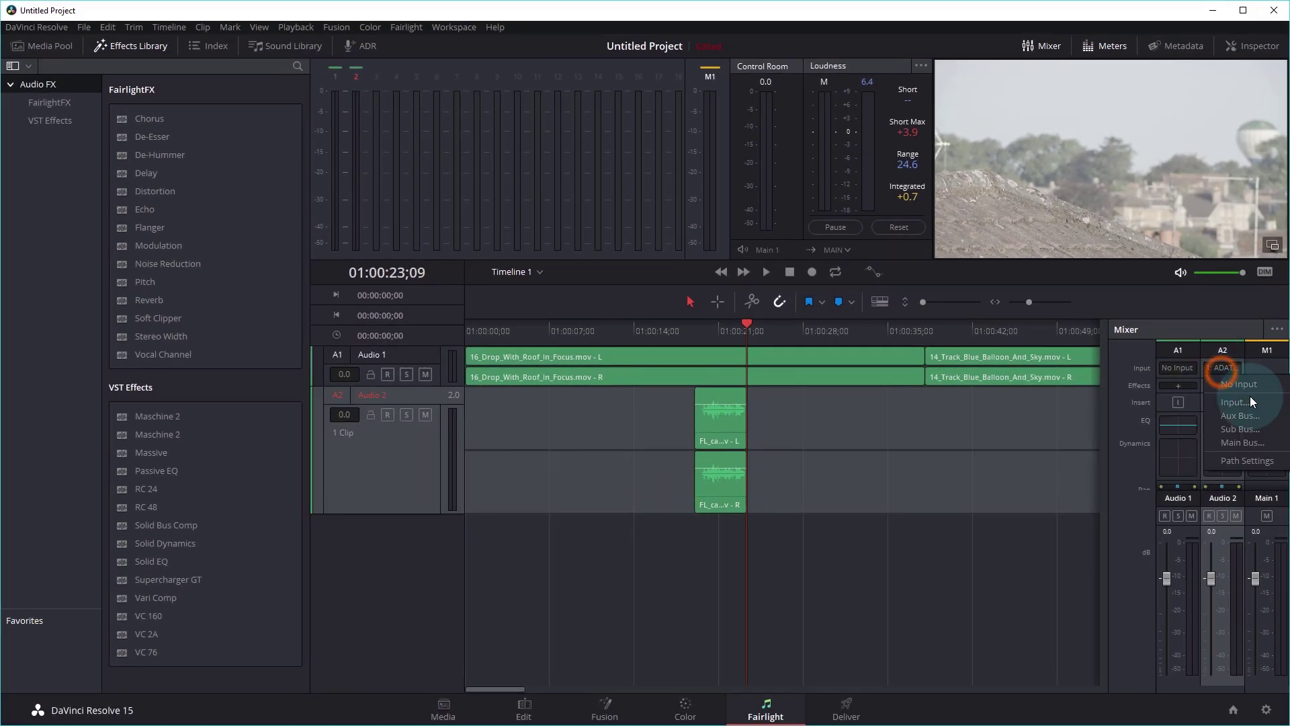
click(1249, 403)
drag(489, 124, 563, 129)
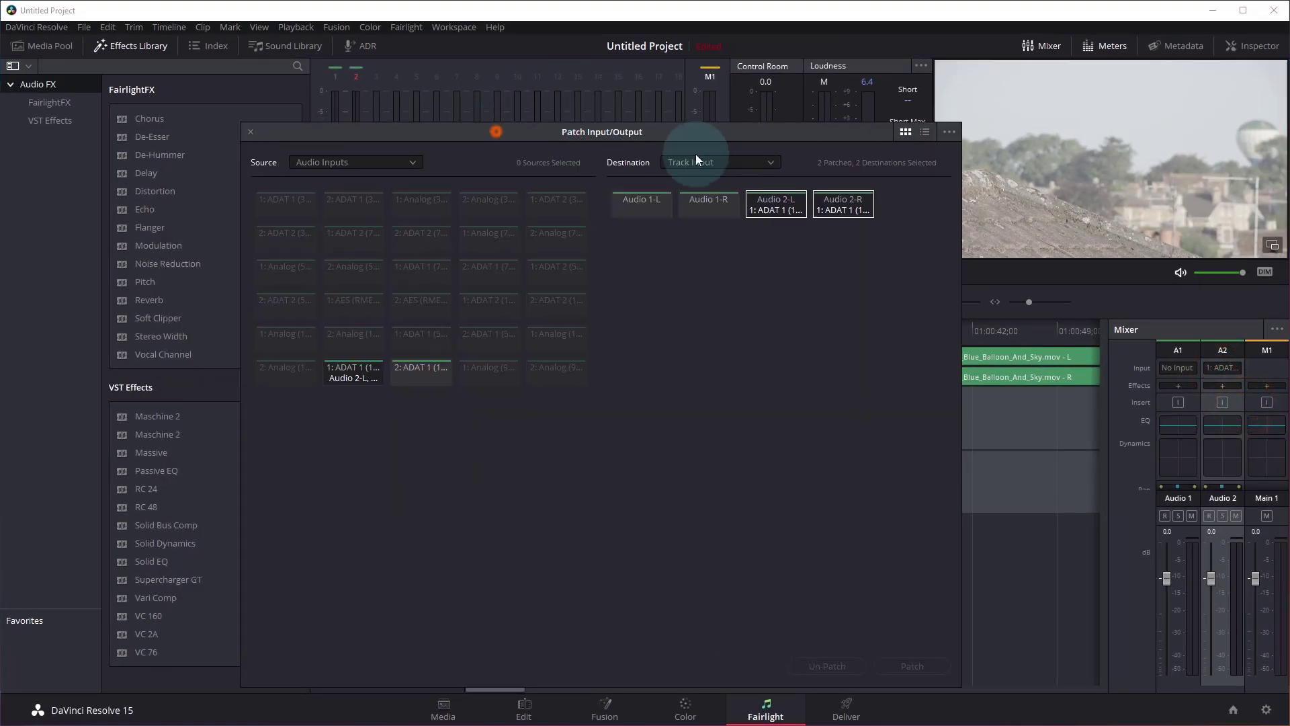